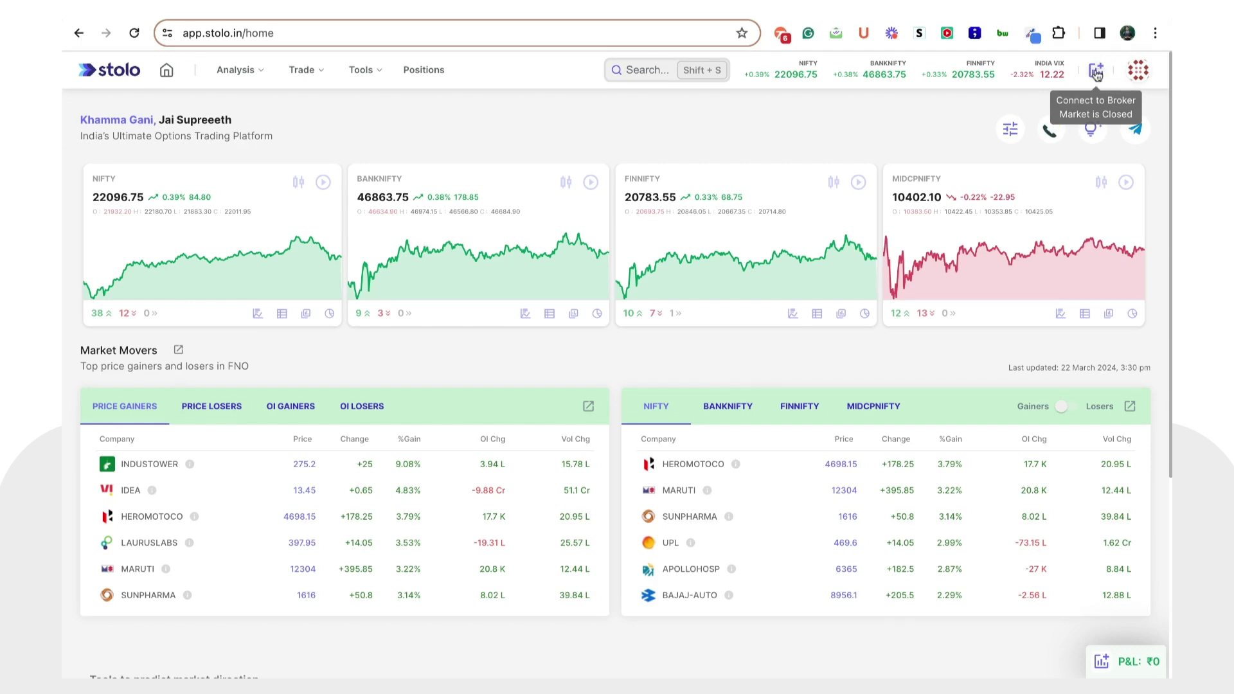
Go from the Connect to Broker icon to 'Add a new broker' and scroll to the Available brokers
left_click(1097, 72)
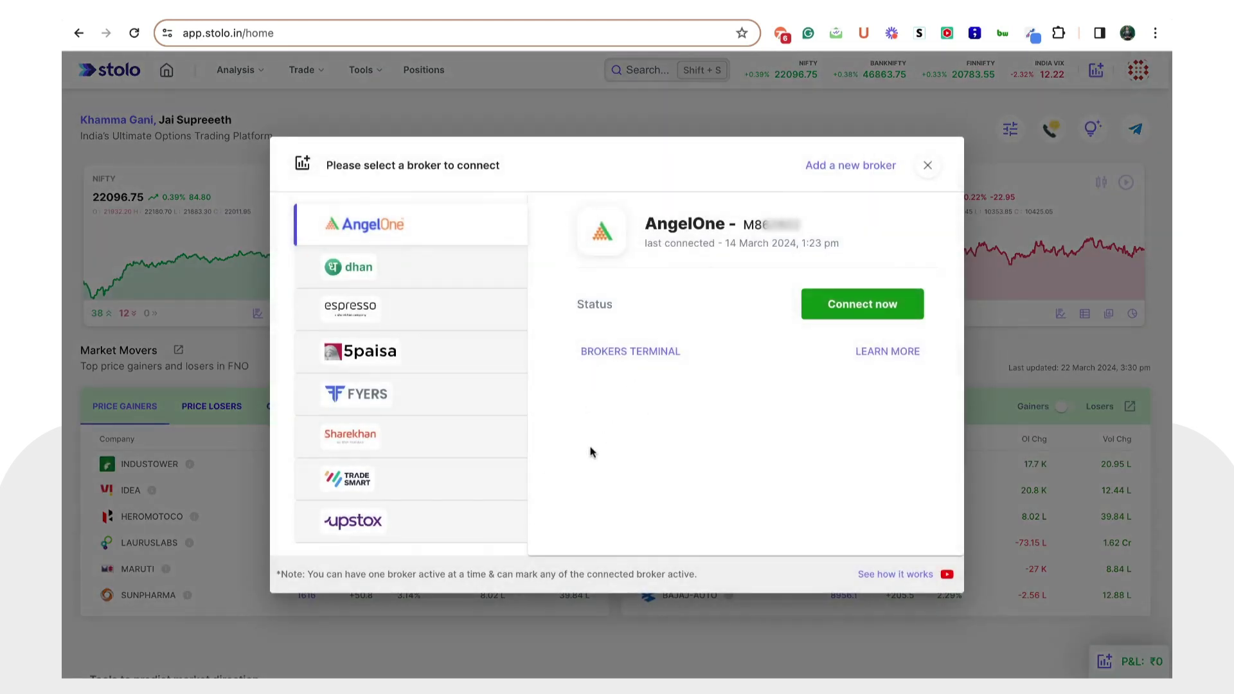
left_click(842, 166)
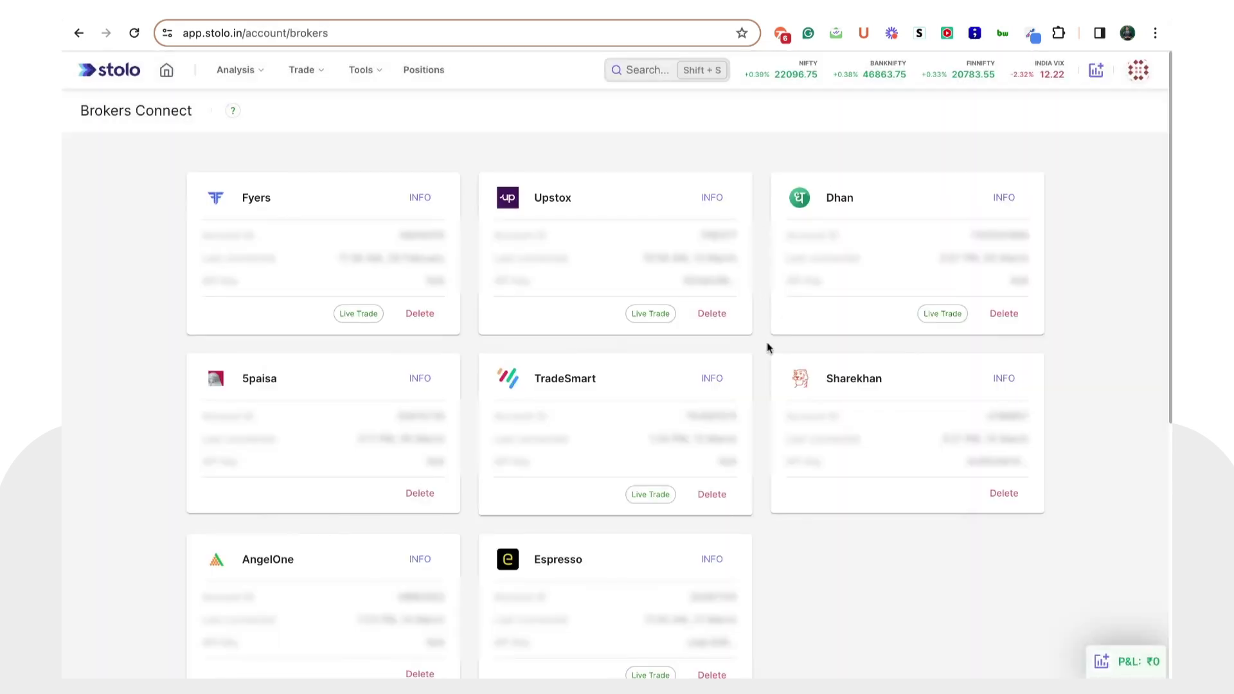
scroll(615, 382, "down", 4)
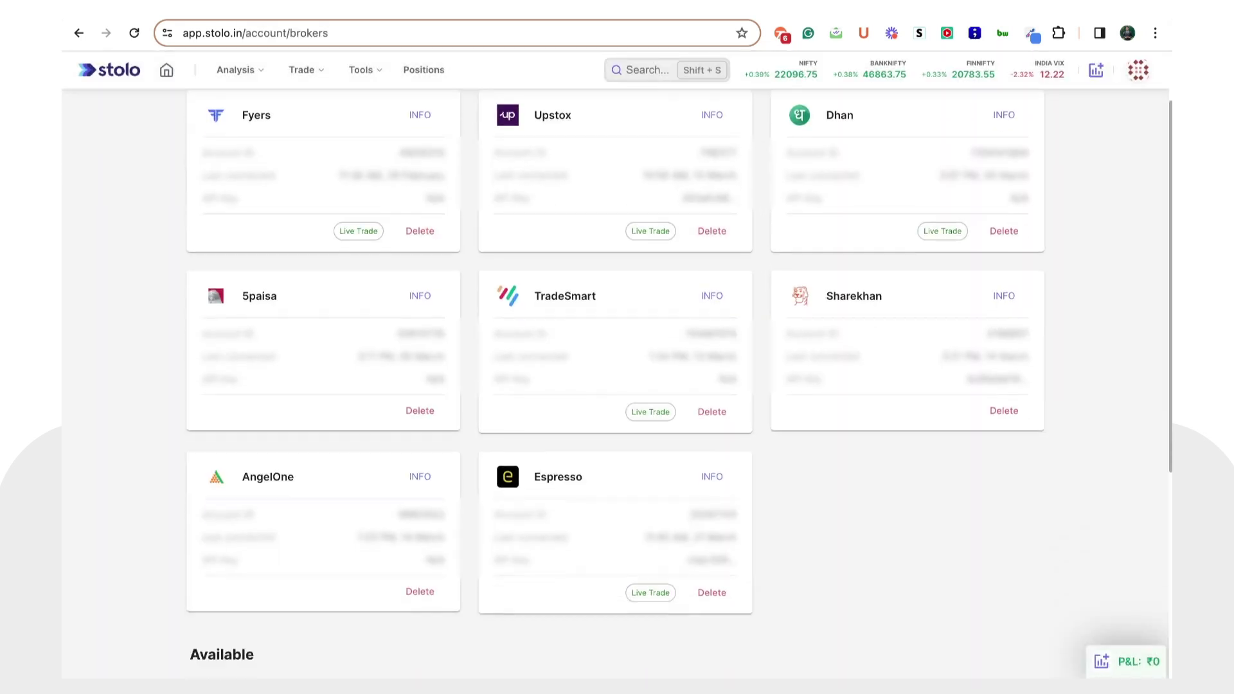
scroll(656, 308, "down", 3)
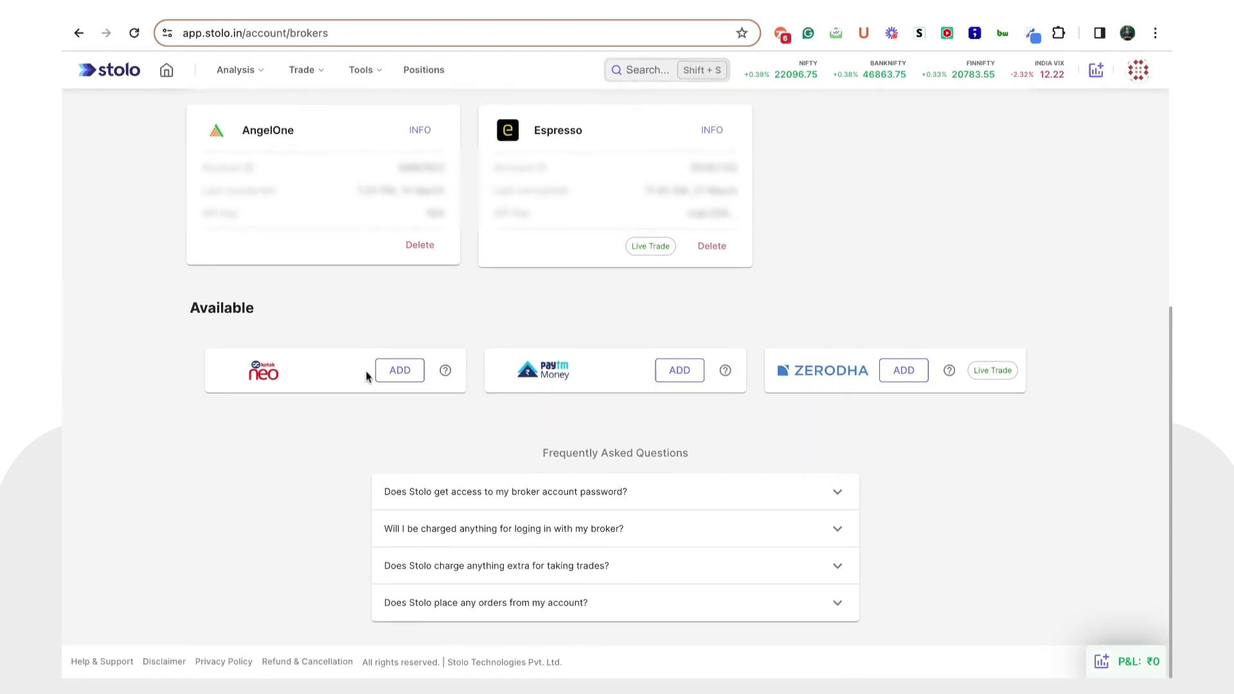
Add Kotak Neo and check its Account ID, Mobile Number and Access Token fields
left_click(395, 371)
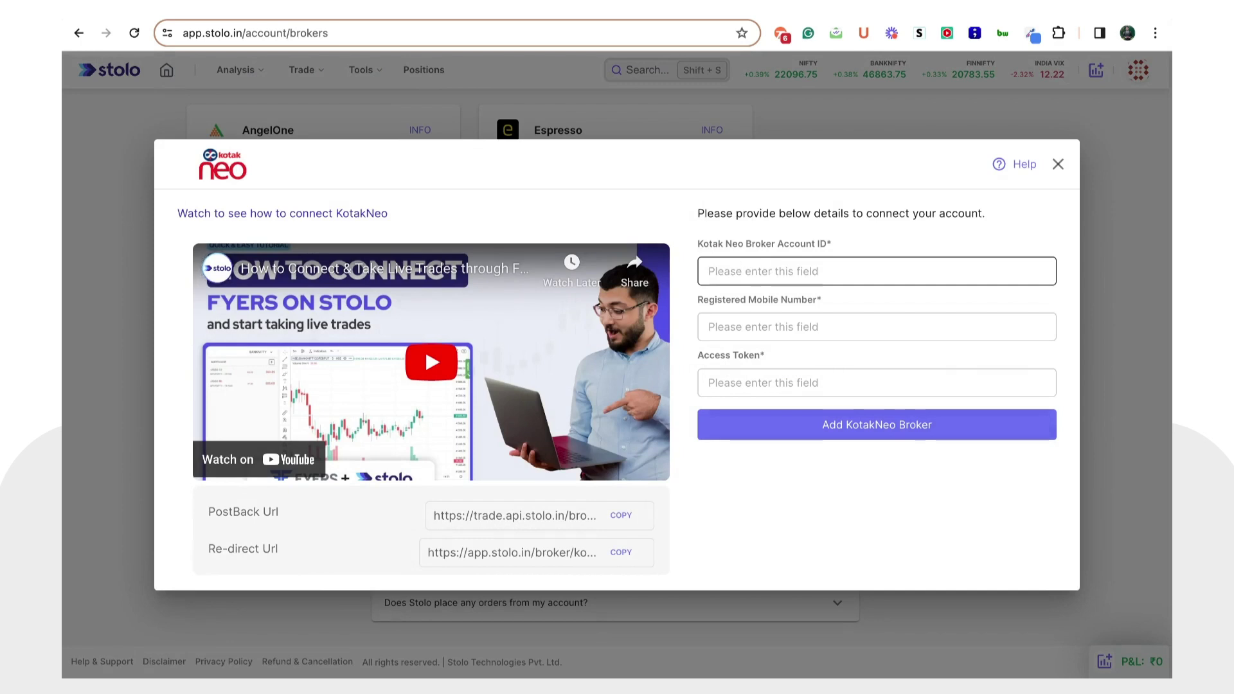
left_click(770, 328)
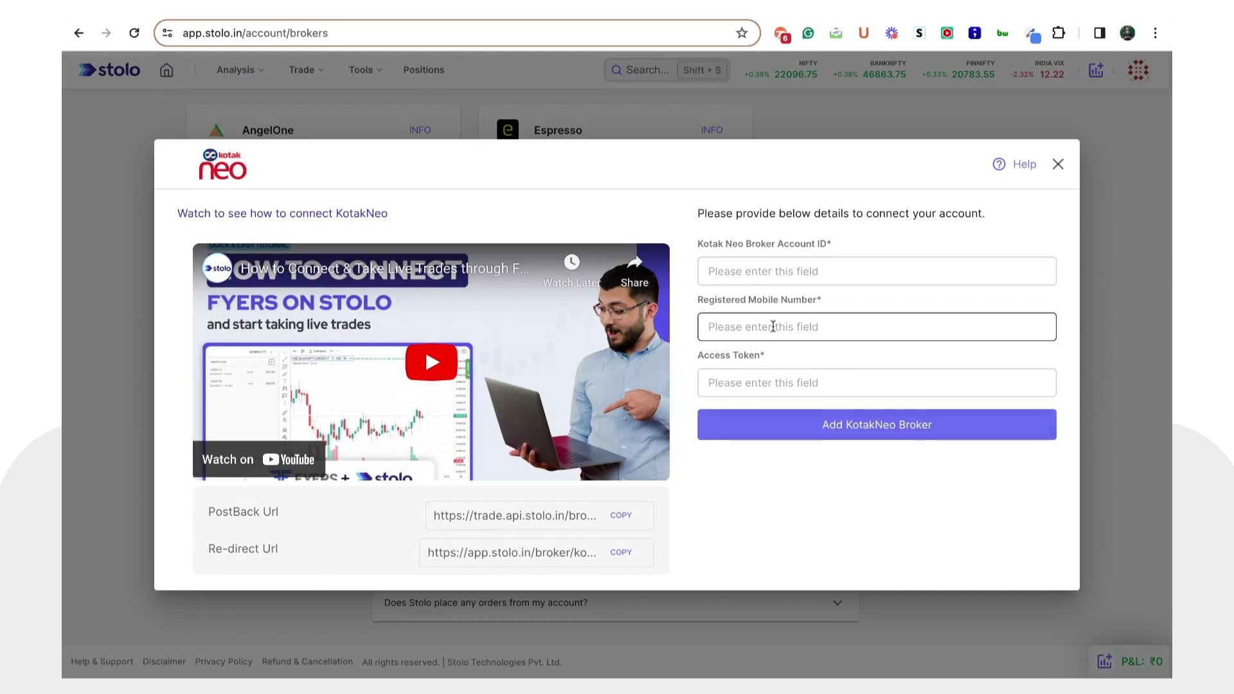
left_click(773, 327)
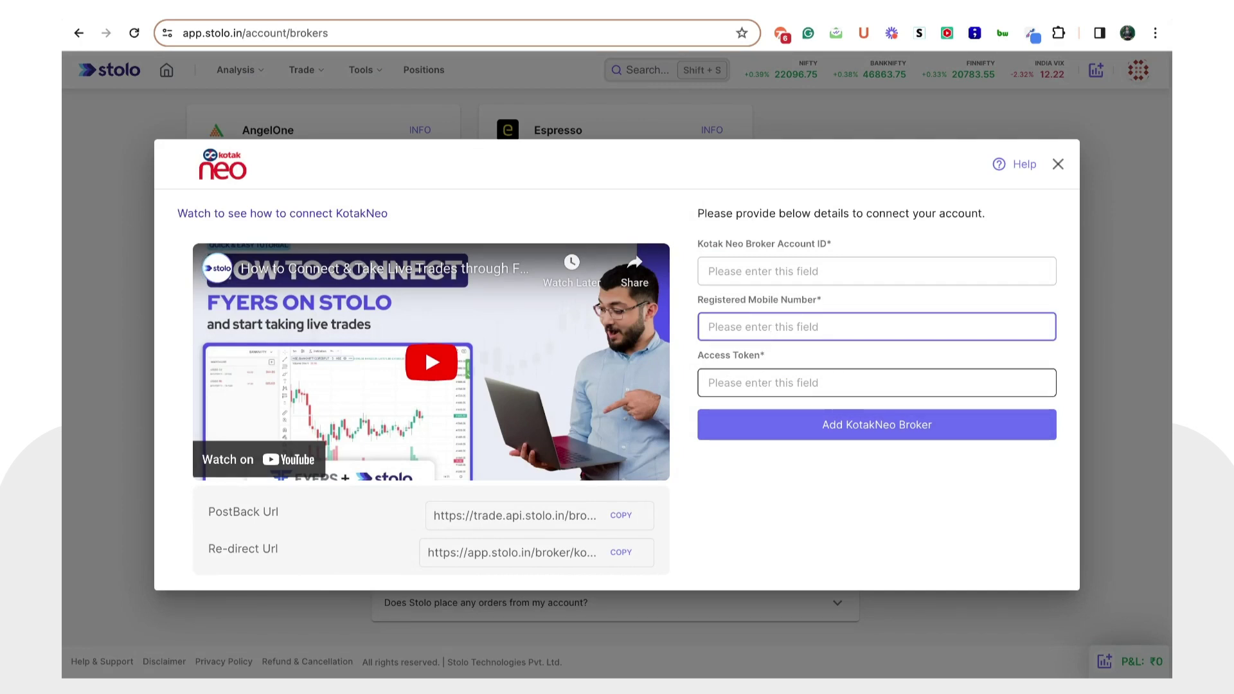
left_click(789, 272)
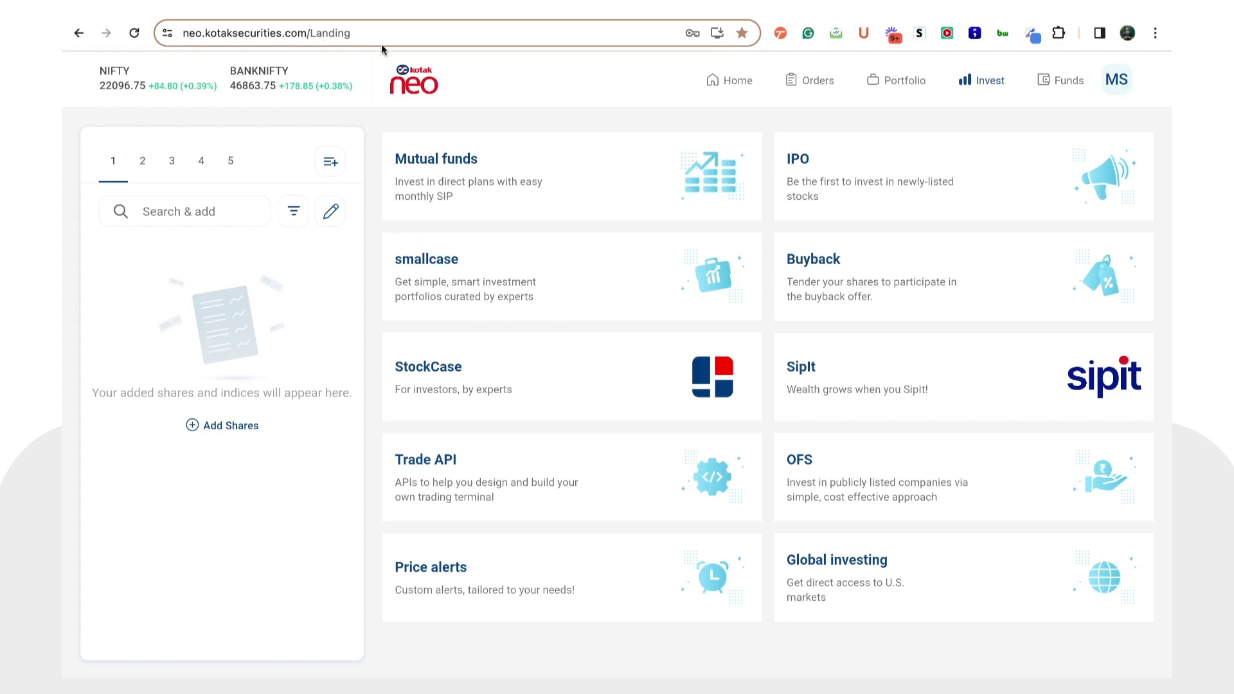
Go from Kotak Neo Home through the MS avatar's Account details to View trading profile
left_click(730, 85)
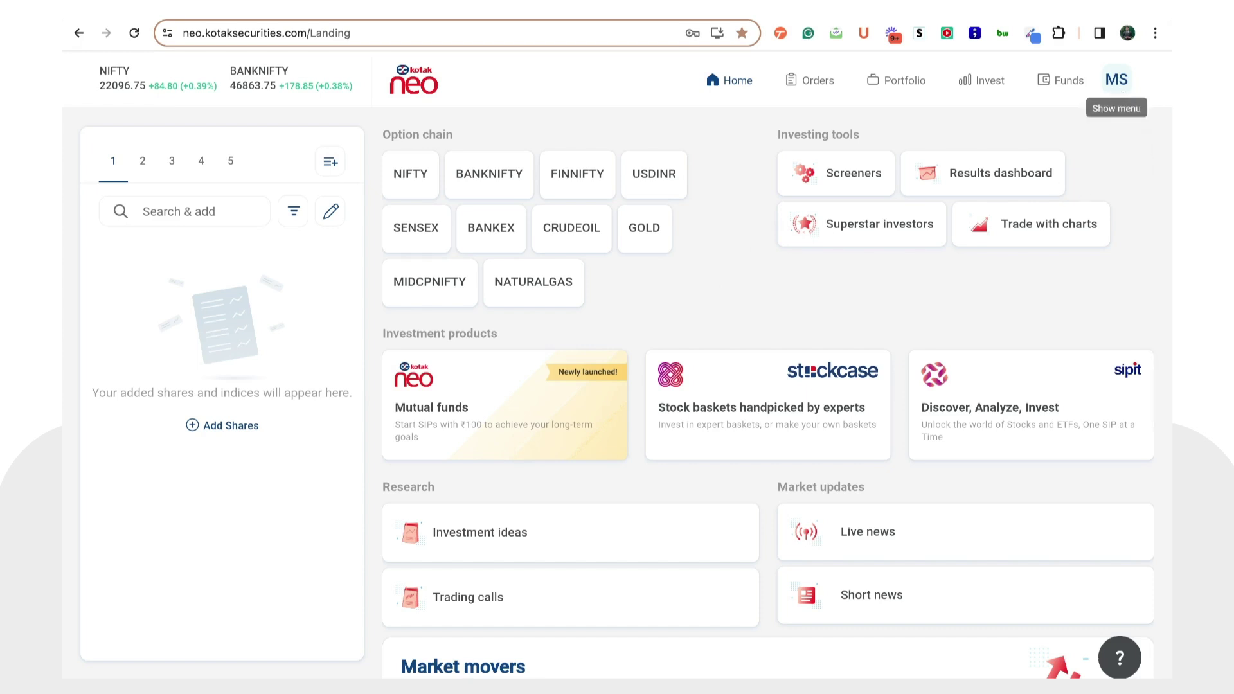
left_click(1116, 79)
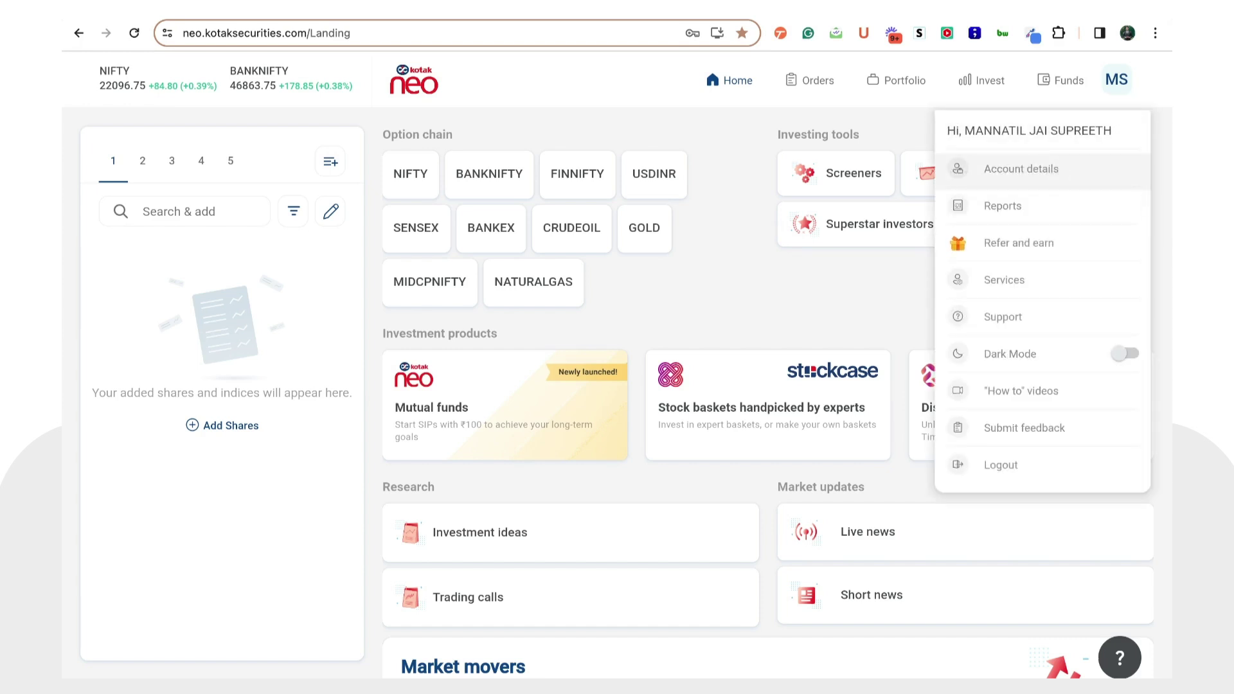
left_click(1057, 171)
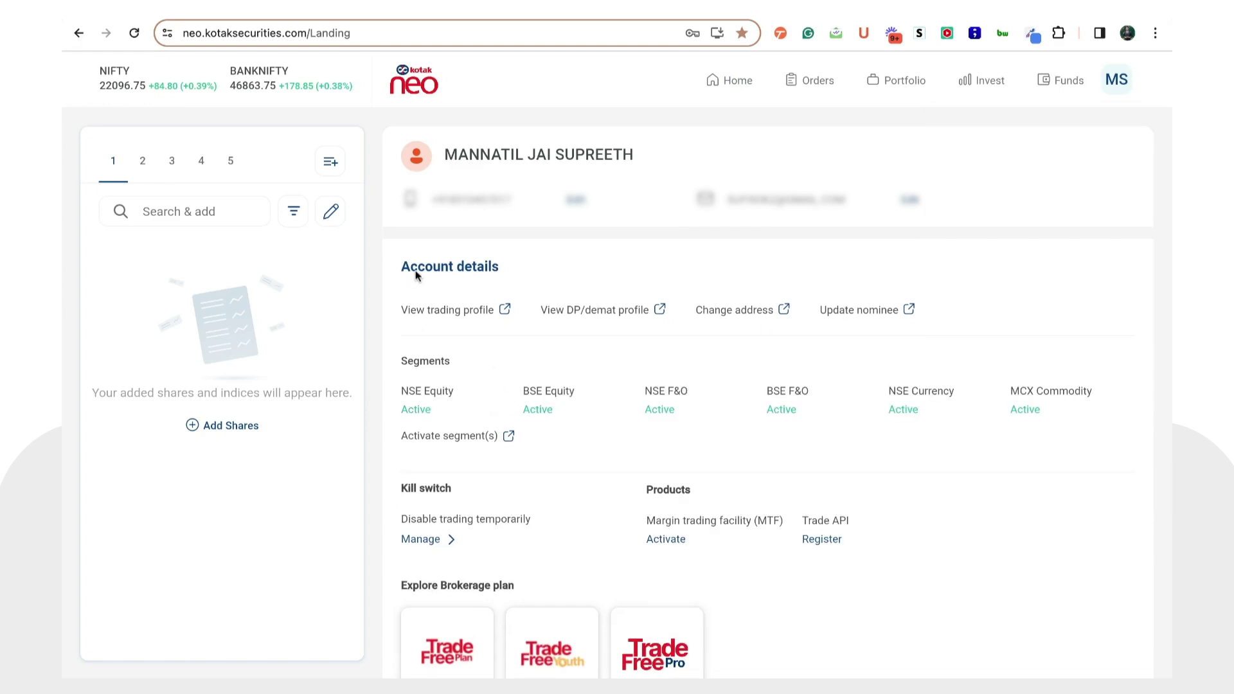
left_click(505, 311)
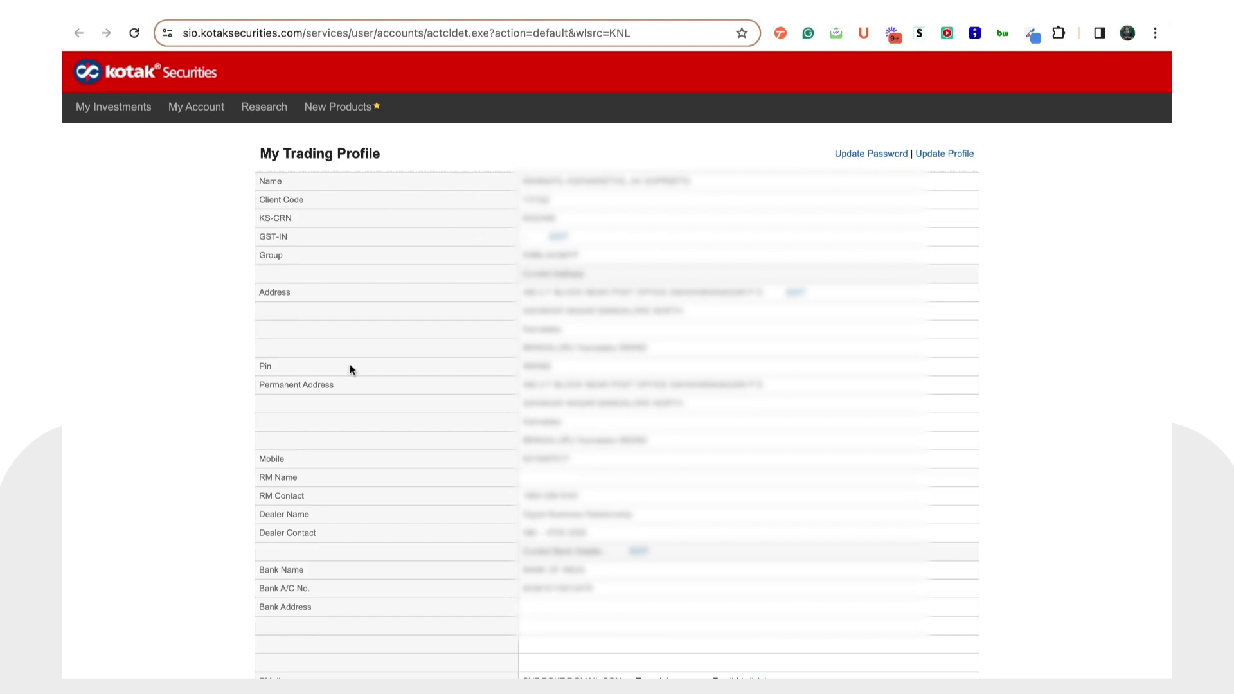
Select and copy the Client Code value on My Trading Profile
scroll(474, 367, "down", 1)
scroll(469, 386, "up", 1)
triple_click(260, 197)
left_click(317, 201)
double_click(551, 201)
Paste the copied Client Code into Stolo's Kotak Neo Broker Account ID field
key("ctrl+Tab")
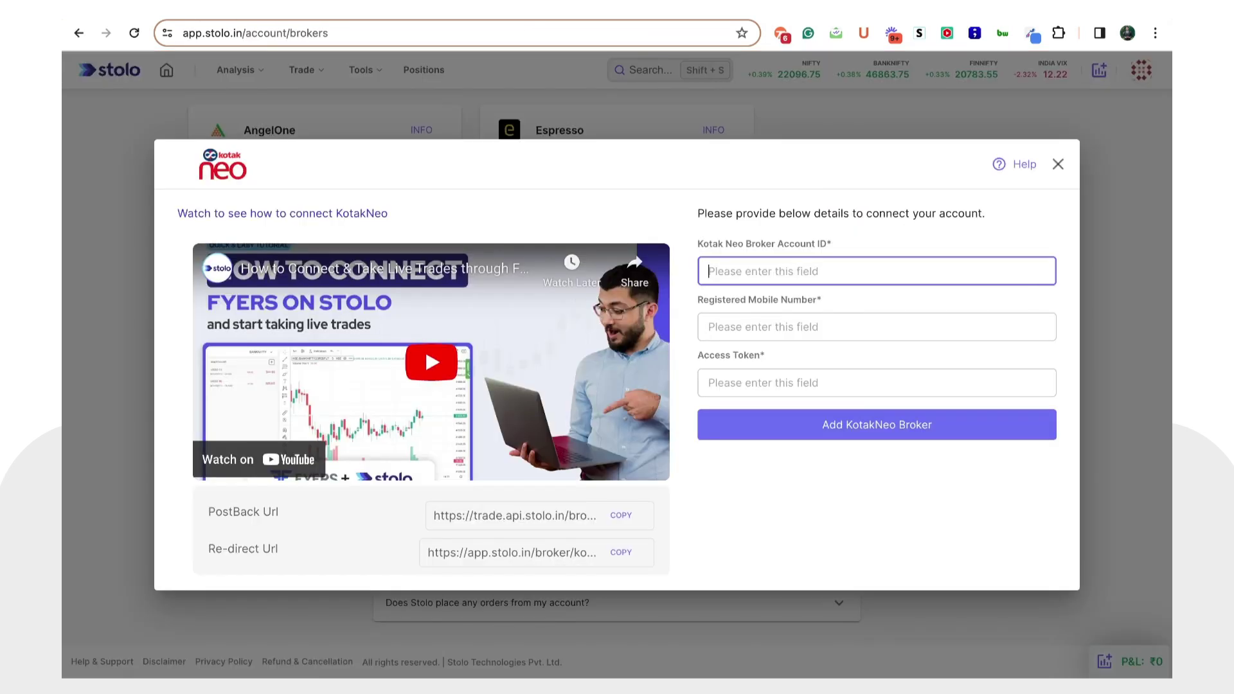
key("ctrl+v")
key("ctrl+v")
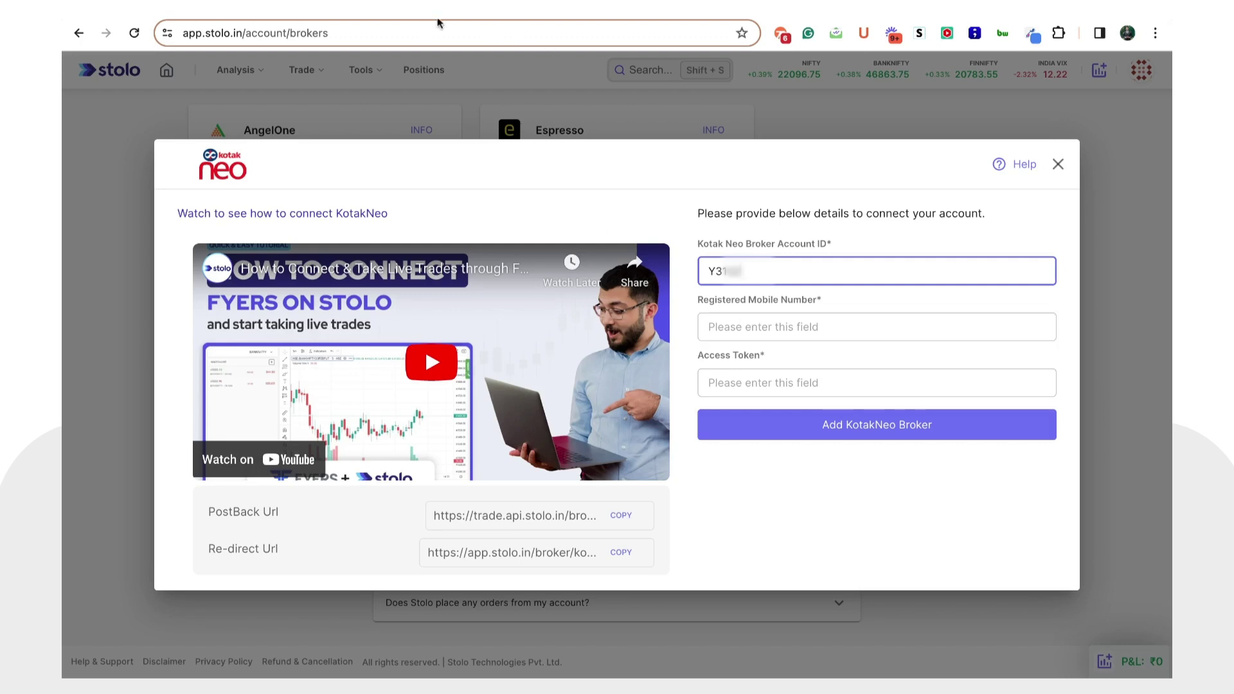
On the Kotak trading profile, select and copy the Mobile row's value
key("ctrl+Tab")
key("ctrl+Tab")
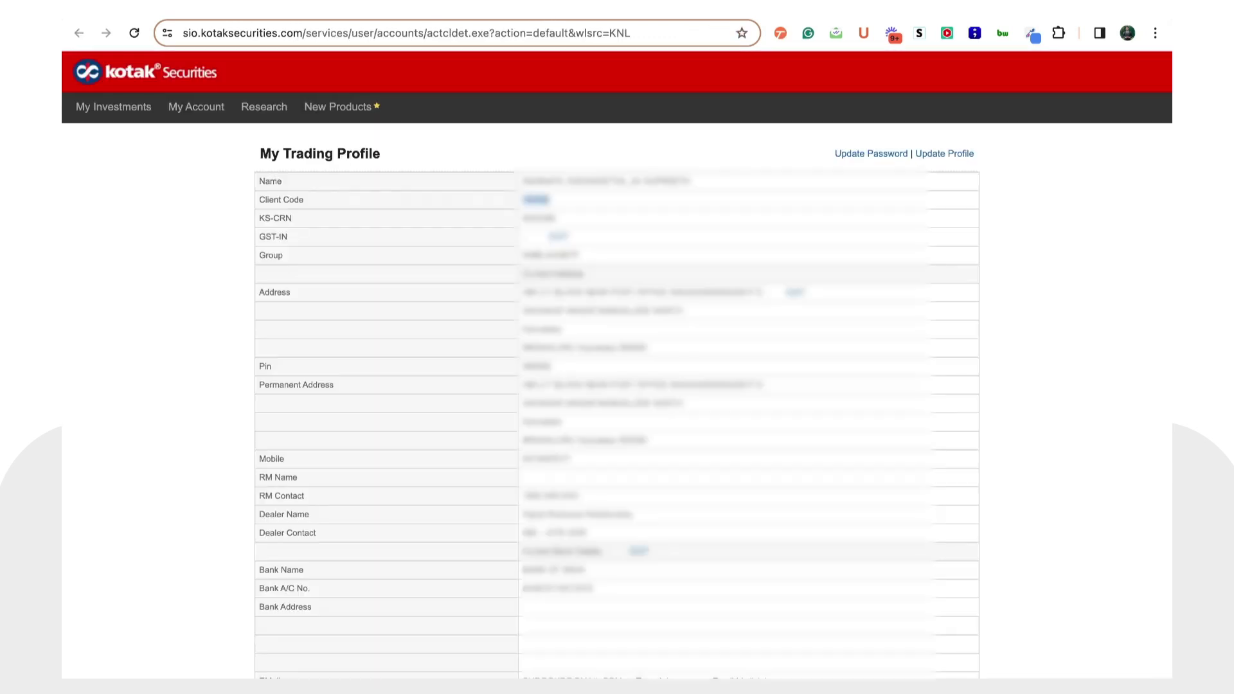
scroll(471, 389, "down", 1)
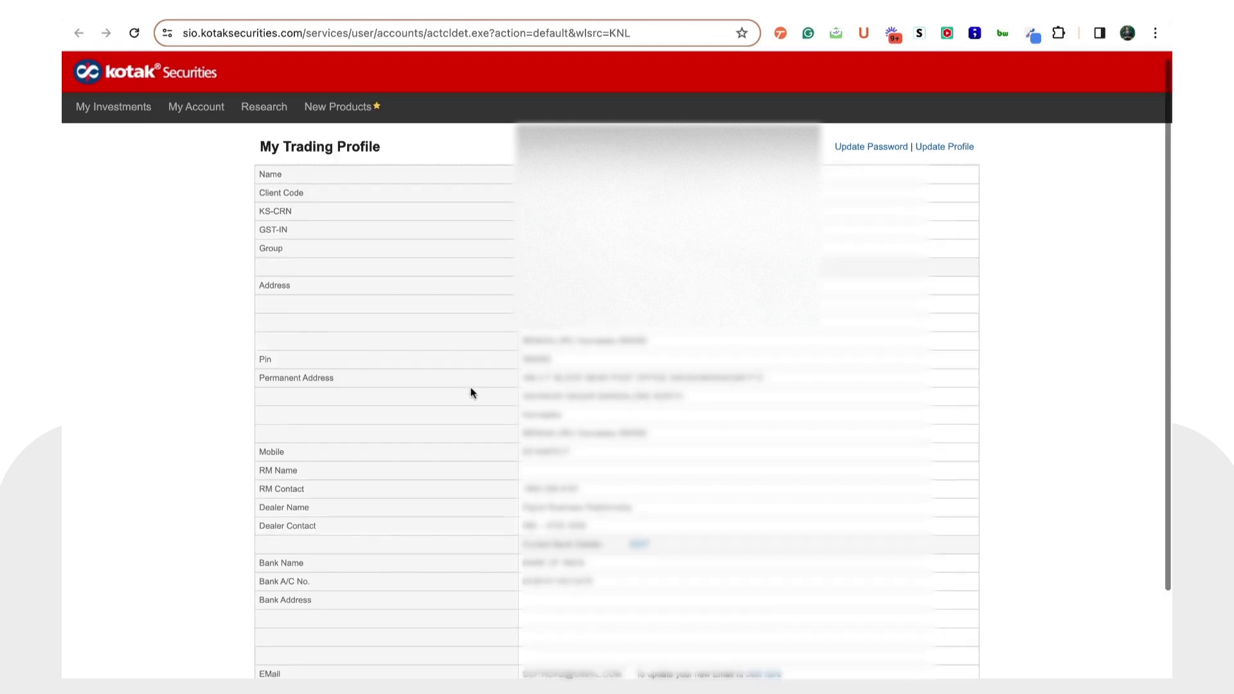
left_click_drag(285, 390, 285, 388)
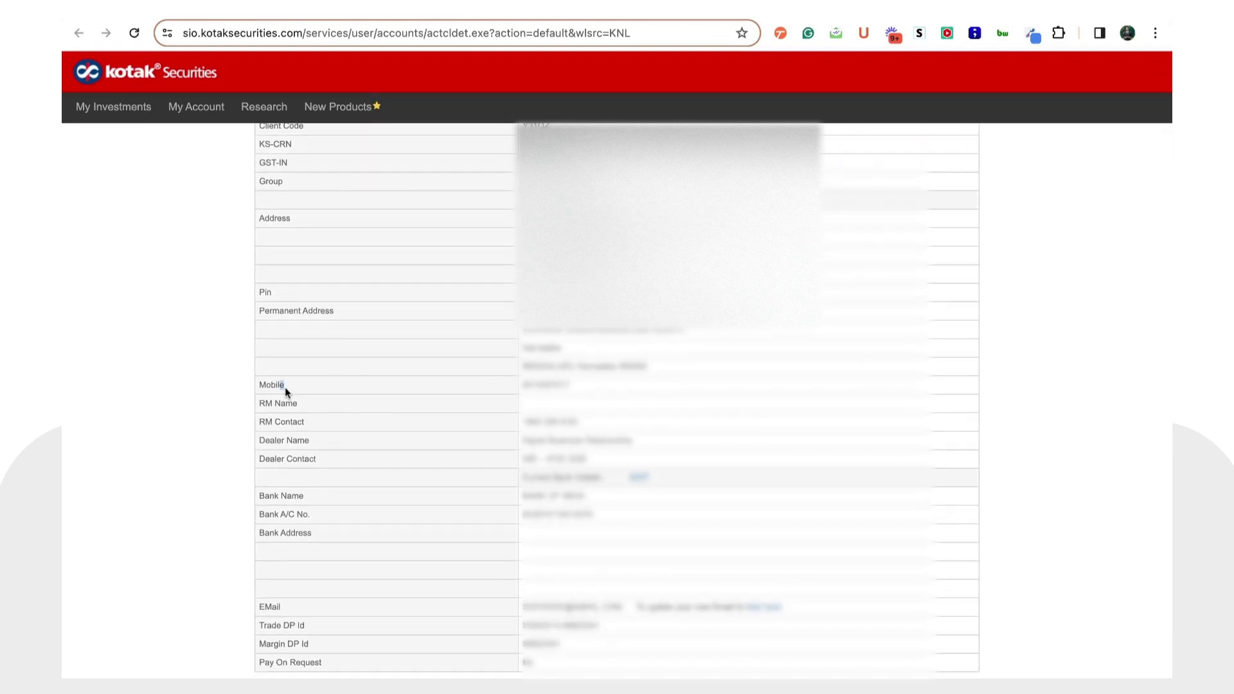
double_click(260, 388)
left_click(342, 391)
left_click_drag(523, 385, 569, 386)
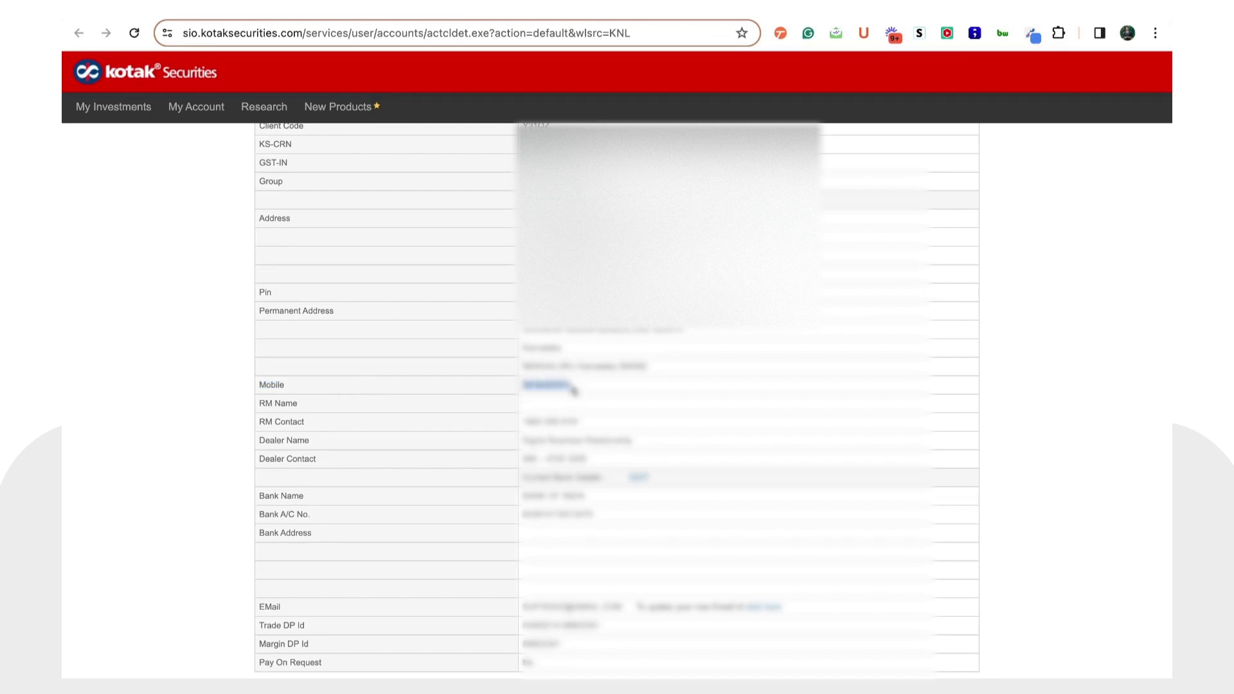
Paste the copied mobile number into Stolo's Registered Mobile Number field
left_click(219, 18)
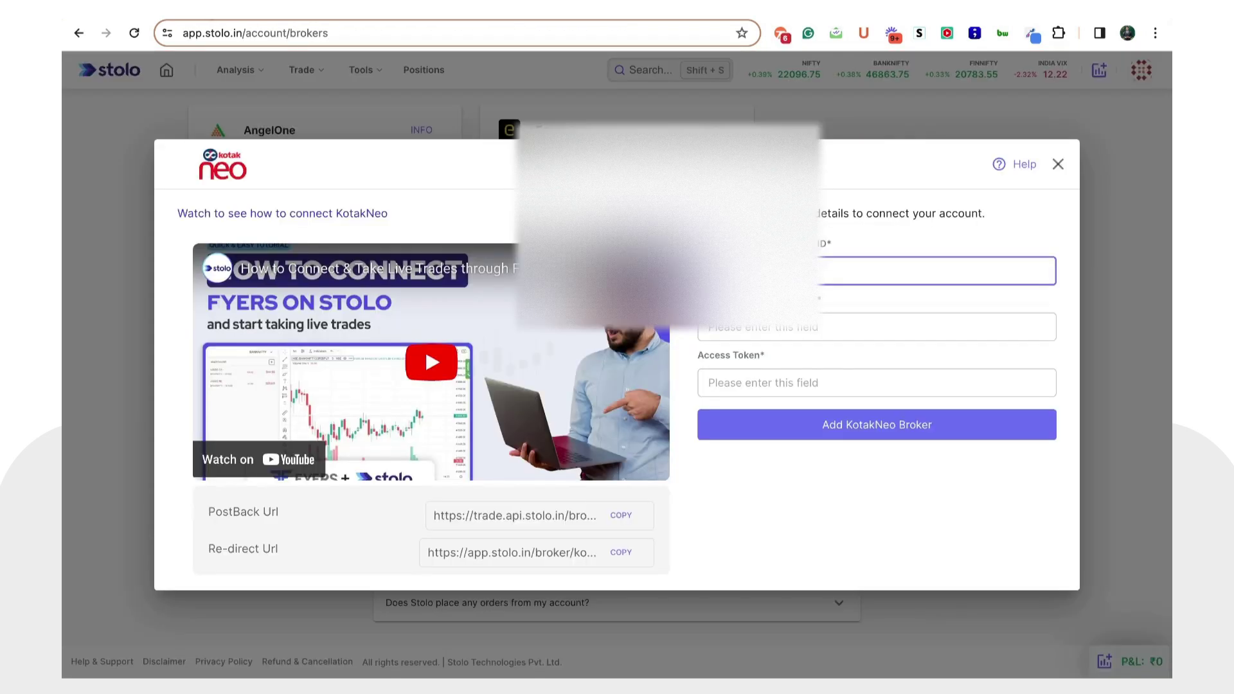
left_click(810, 330)
key("ctrl+v")
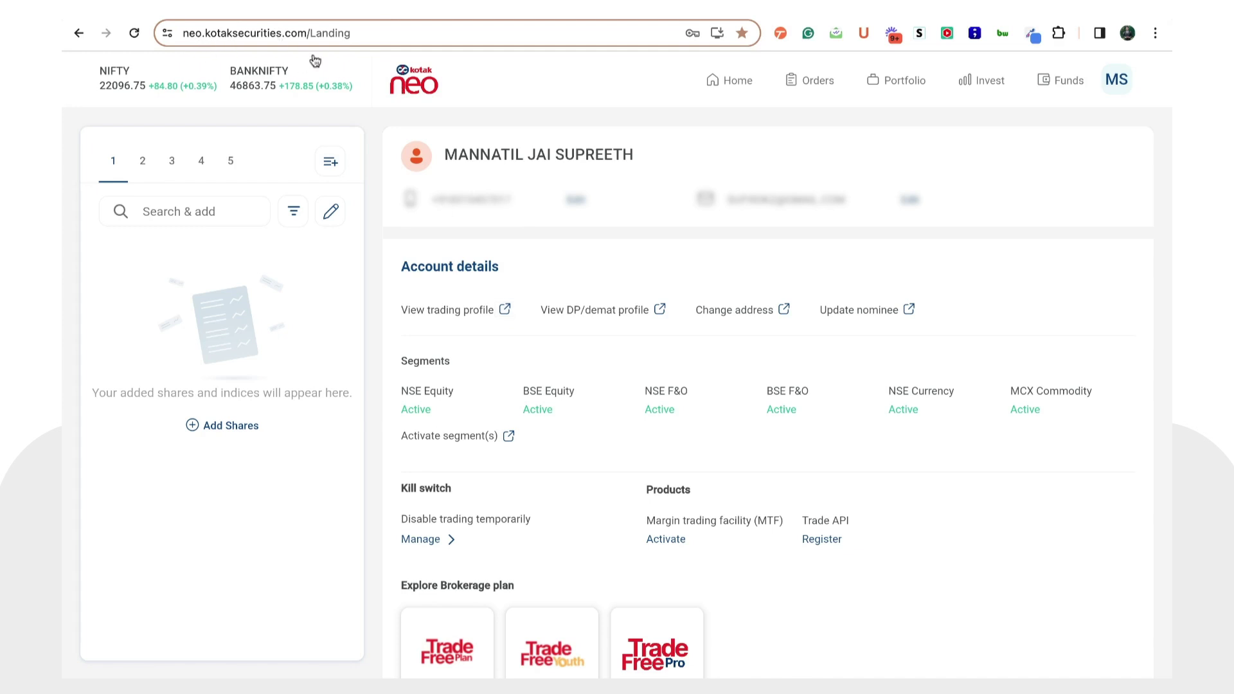
From the Kotak Neo home page, reach the Kotak Neo Trade API registration page
left_click(730, 83)
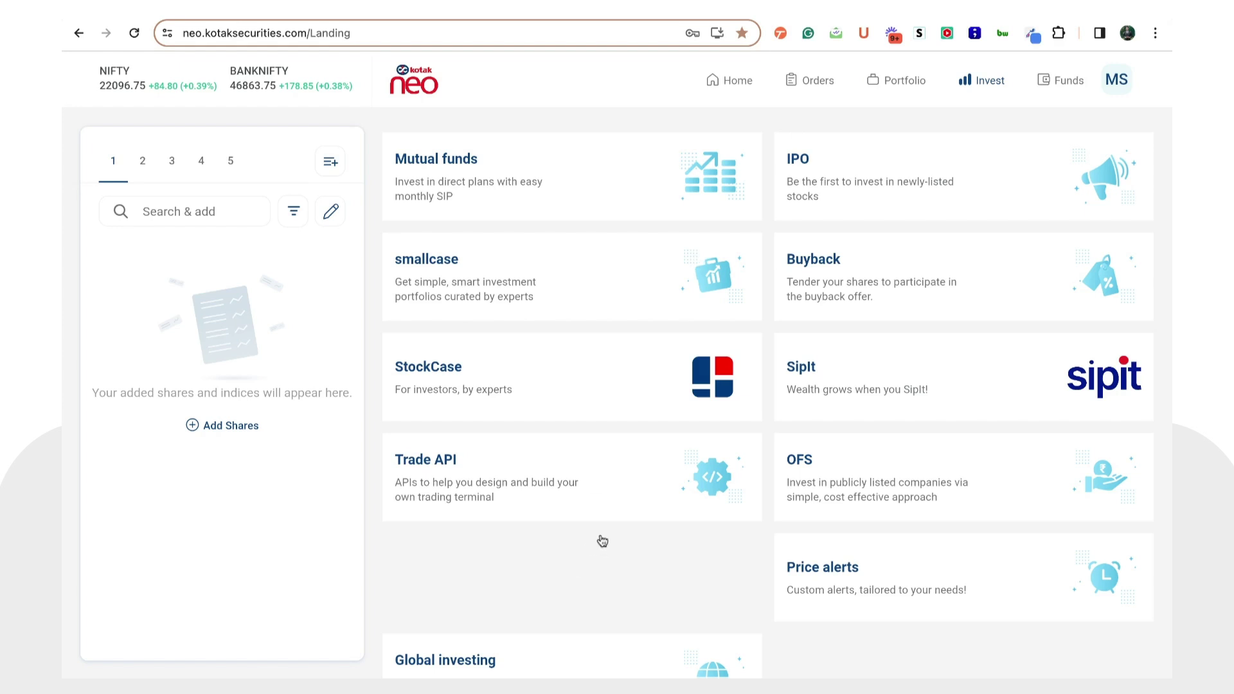
scroll(603, 548, "down", 1)
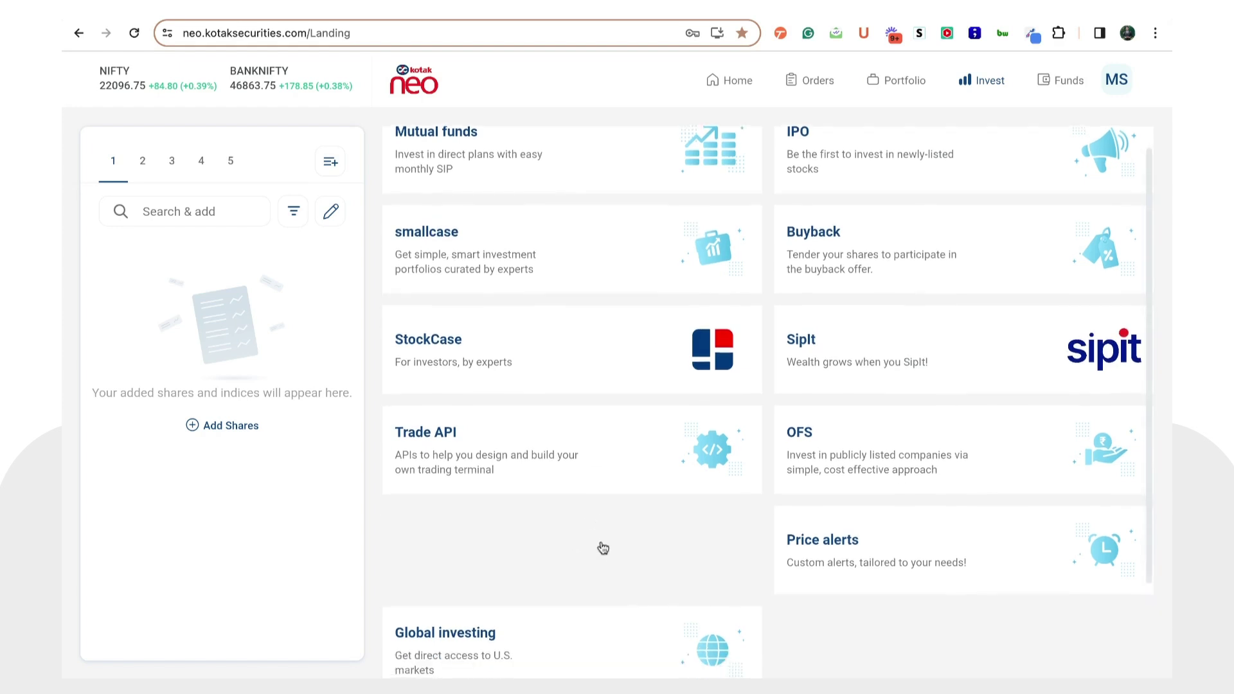
left_click(451, 450)
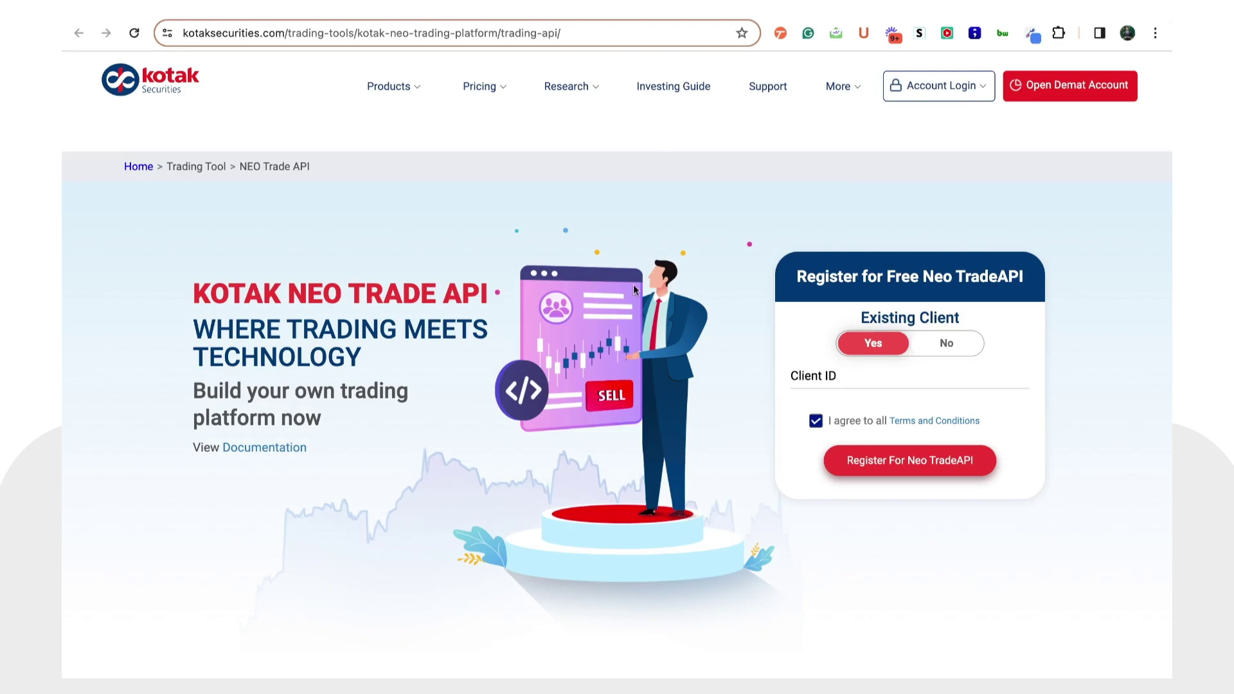
Scroll down the Trade API page toward the developer portal link
scroll(634, 287, "down", 1)
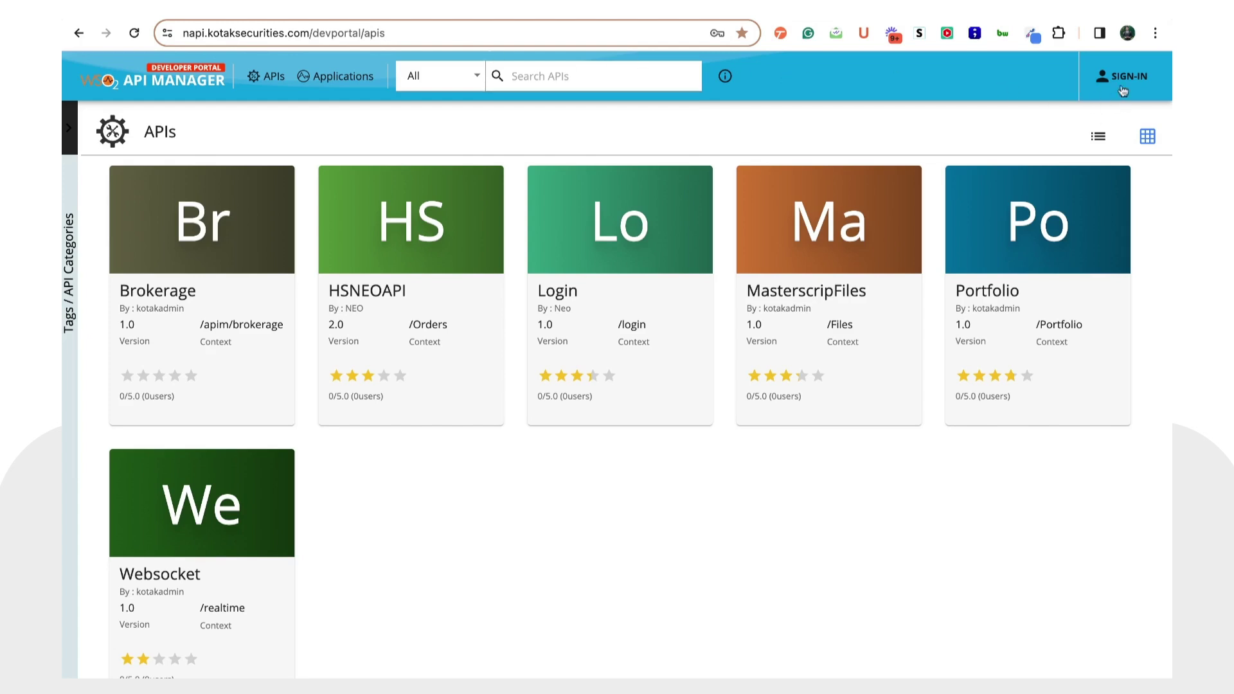
Sign in to the developer portal with the saved username and password, ticking Remember me
left_click(1131, 77)
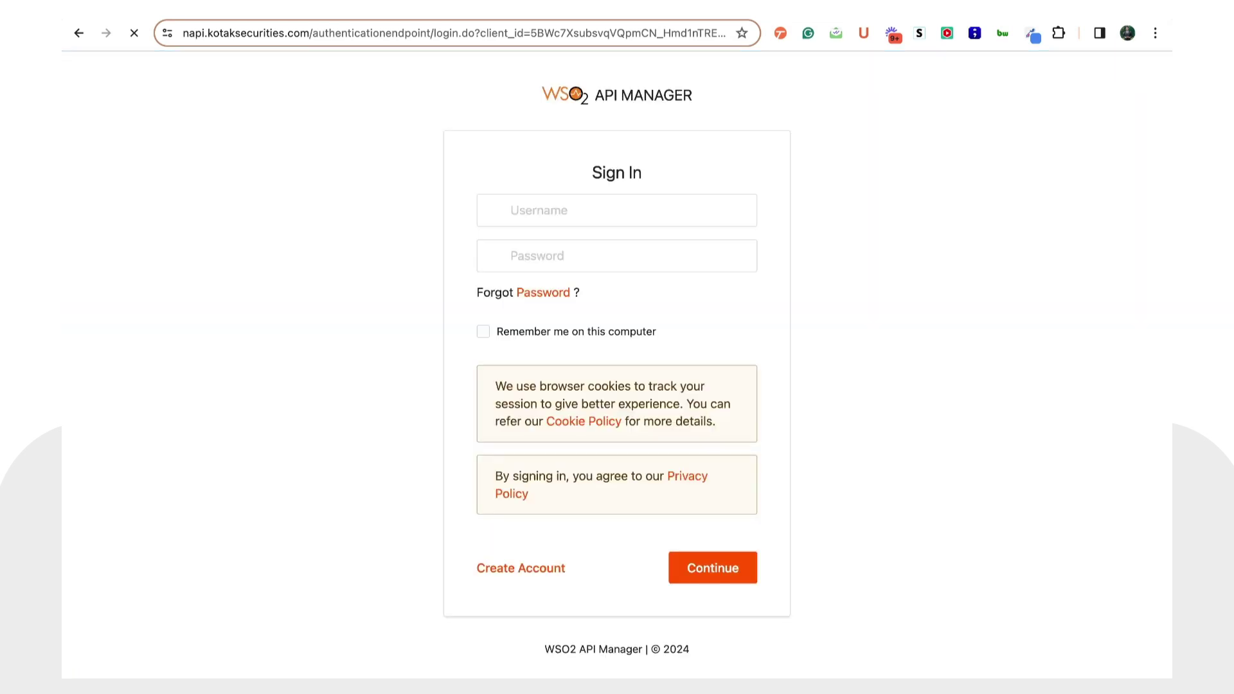
left_click(545, 218)
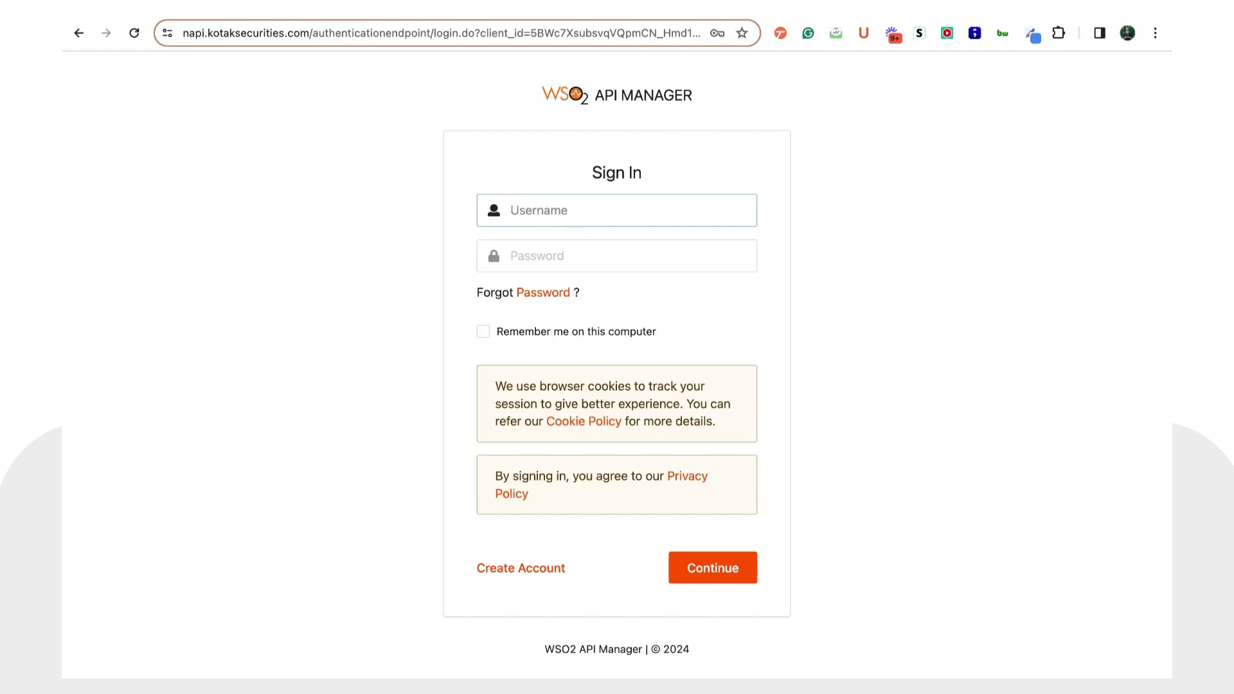
key("super+Tab")
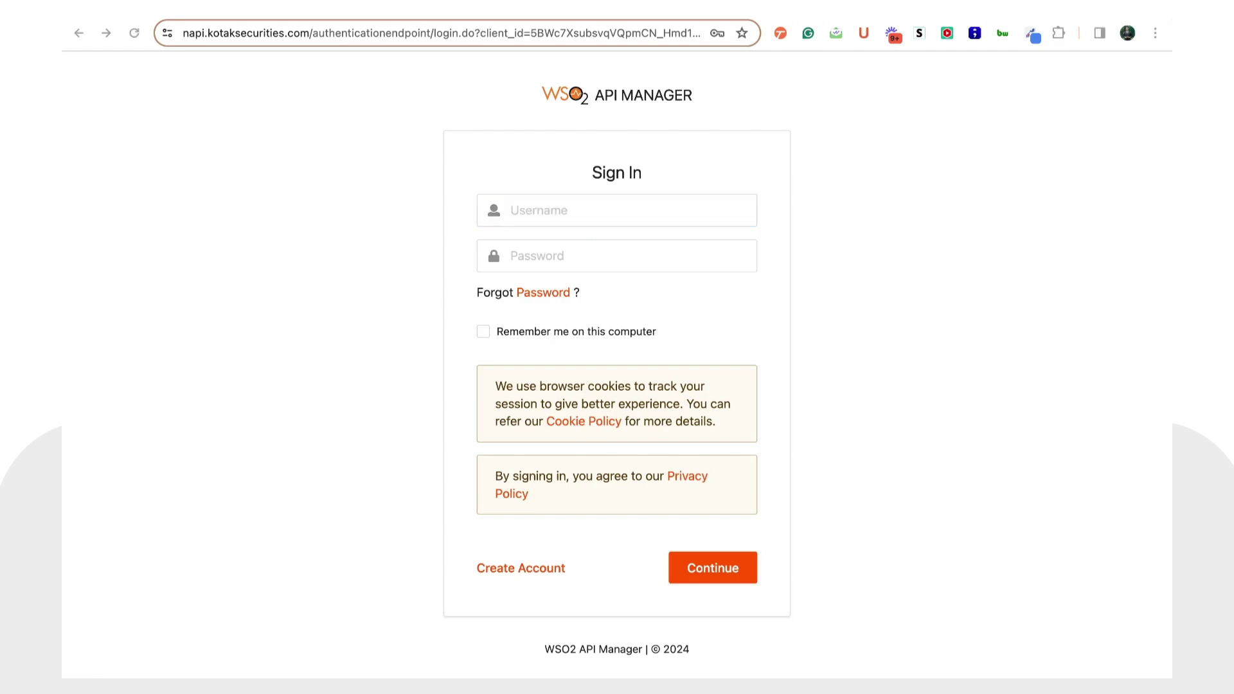
key("Return")
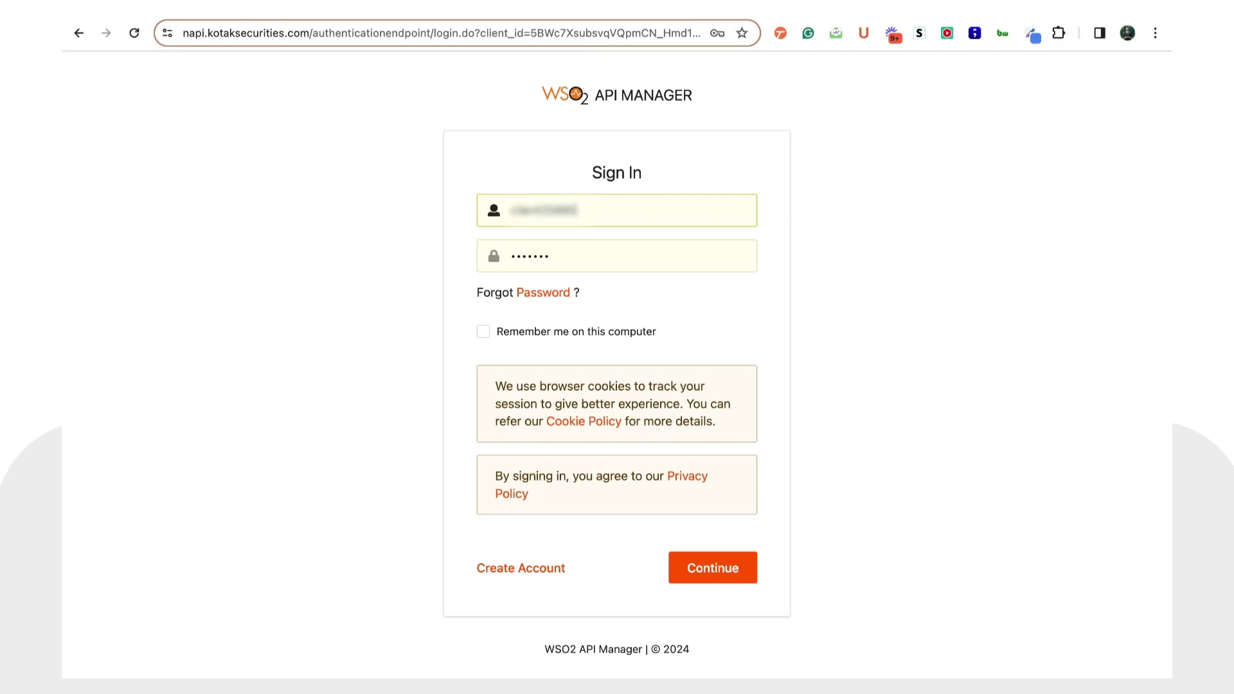
left_click(483, 331)
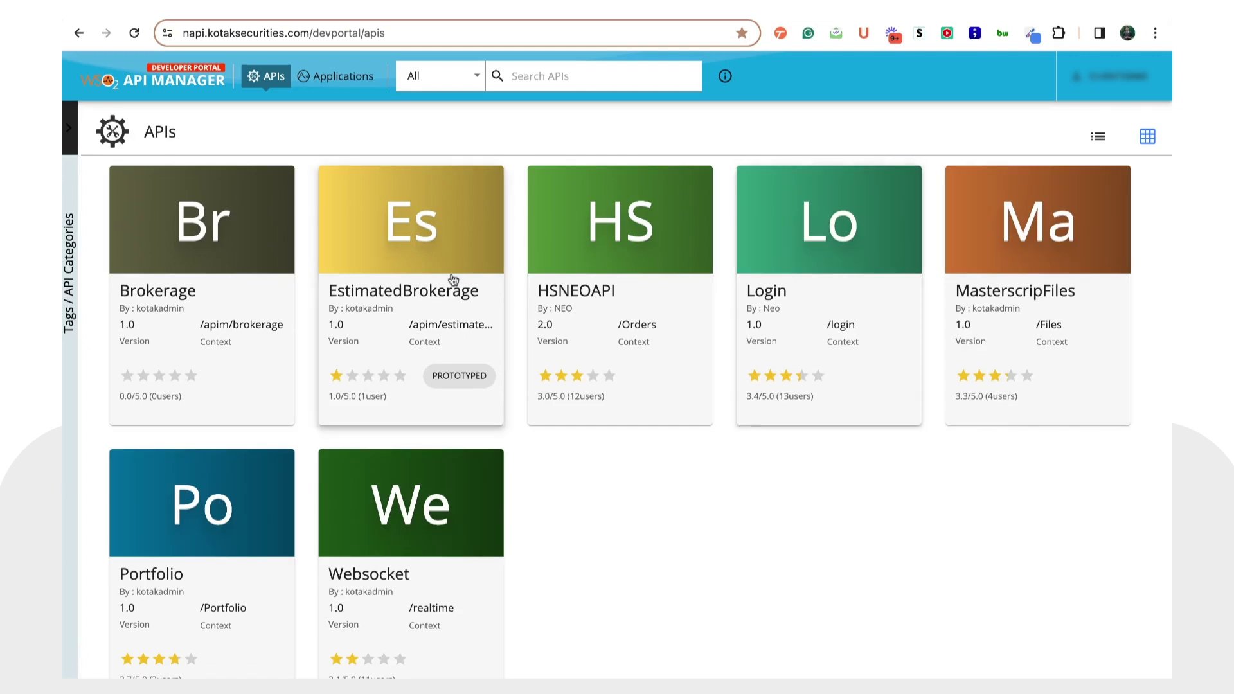
Subscribe DefaultApplication to the Websocket 1.0 API, bringing its subscriptions to six
left_click(331, 78)
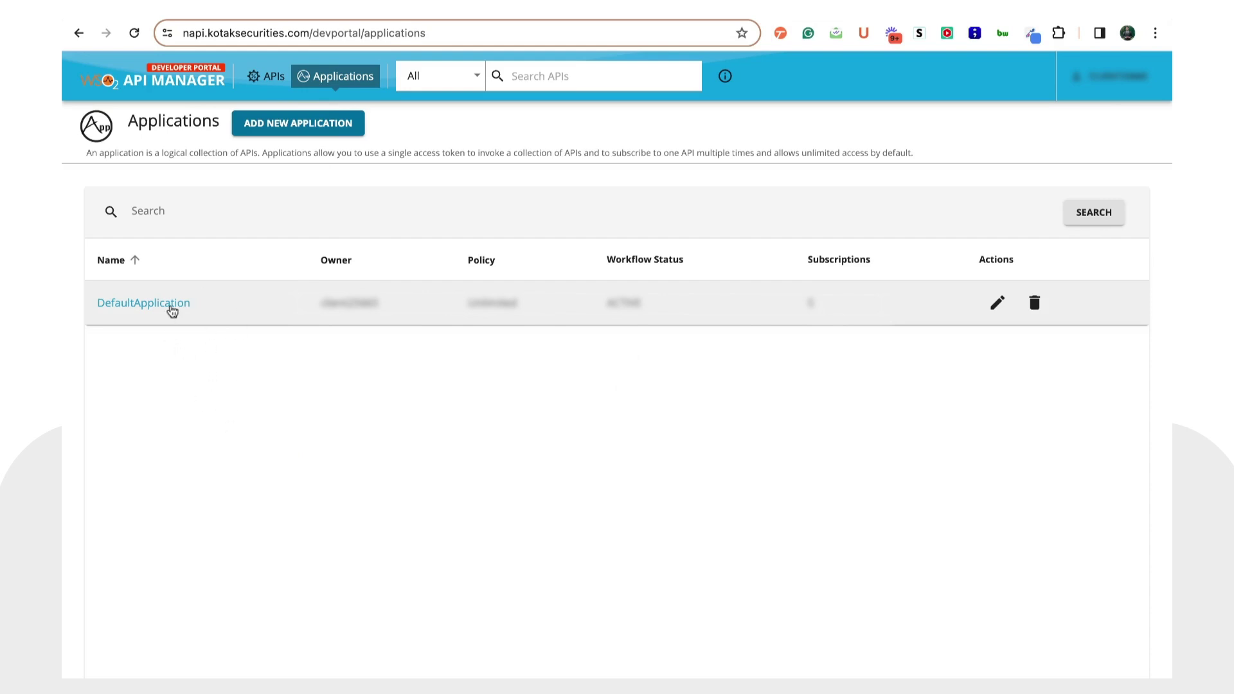
left_click(171, 308)
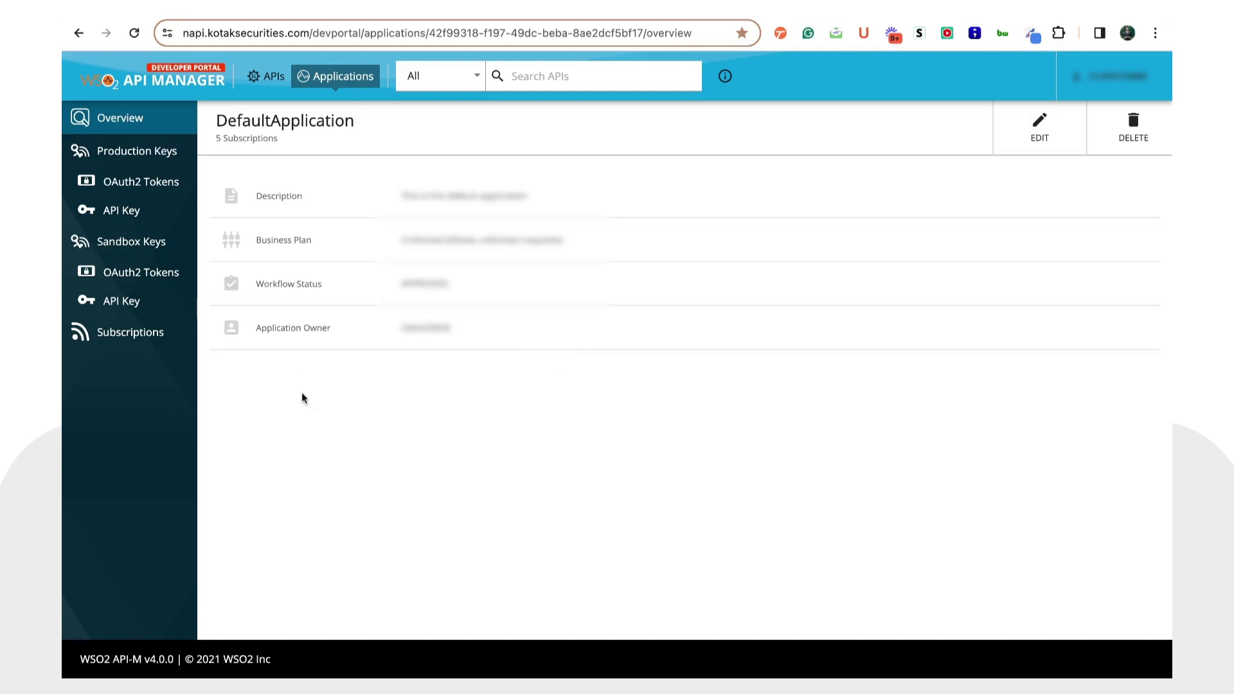
left_click(137, 345)
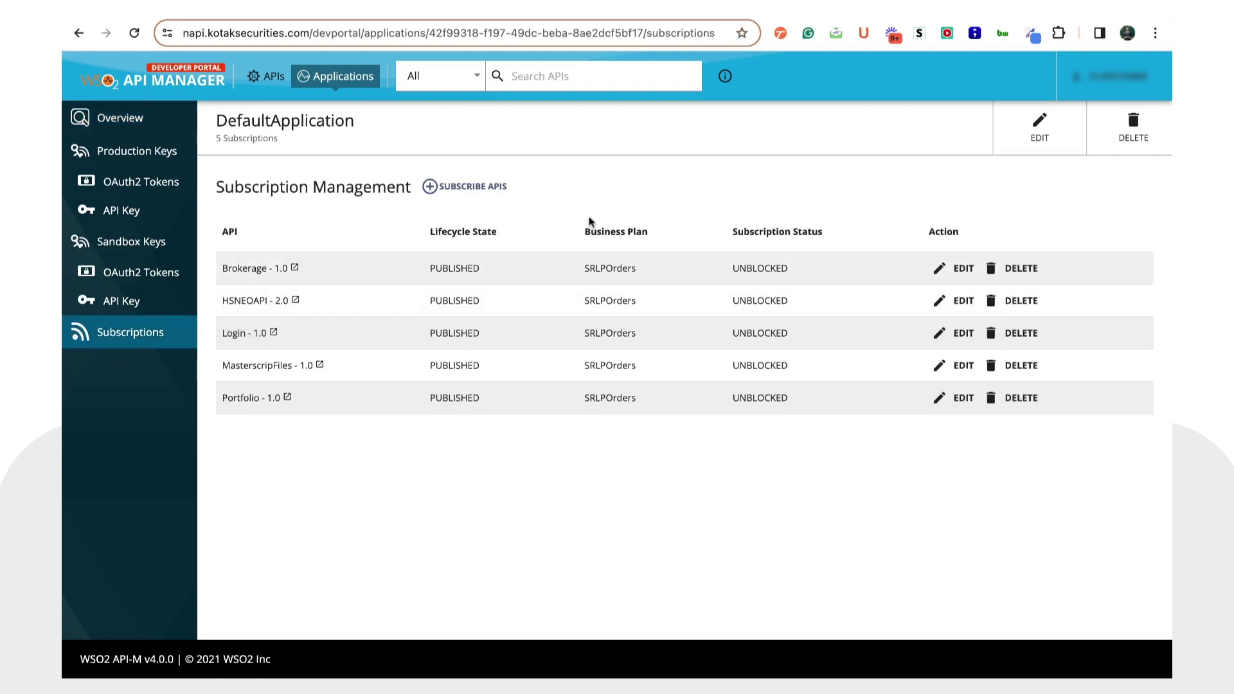
left_click(461, 192)
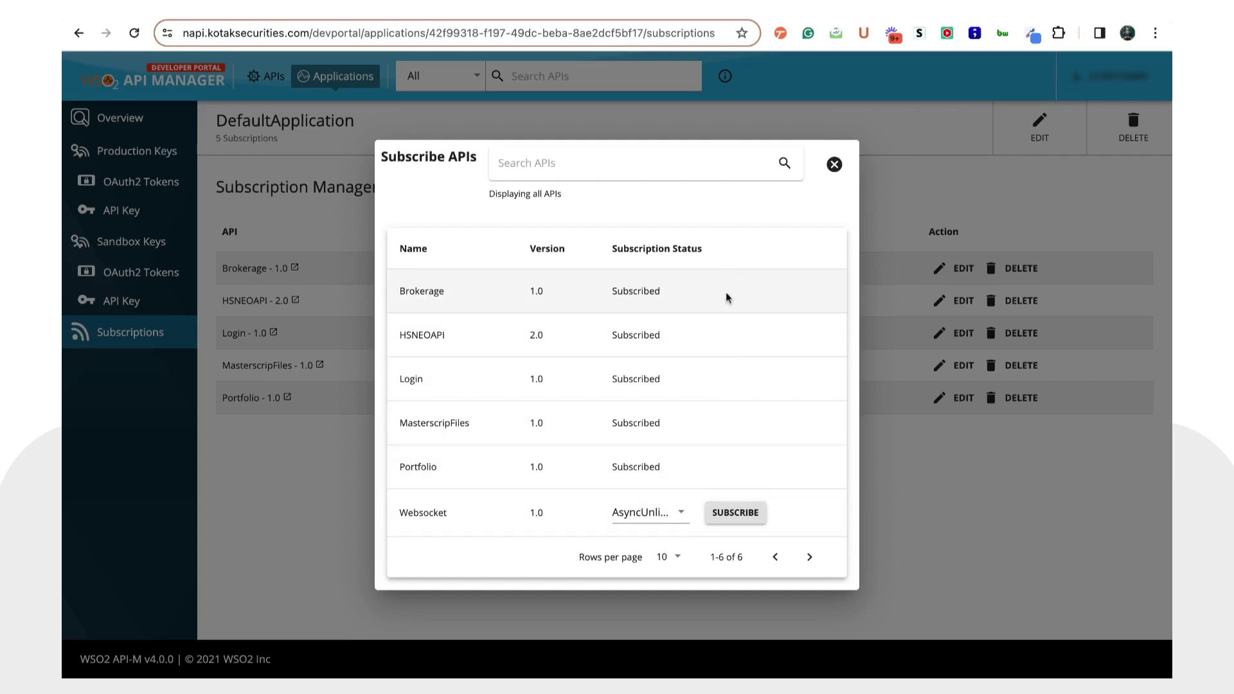
left_click(734, 515)
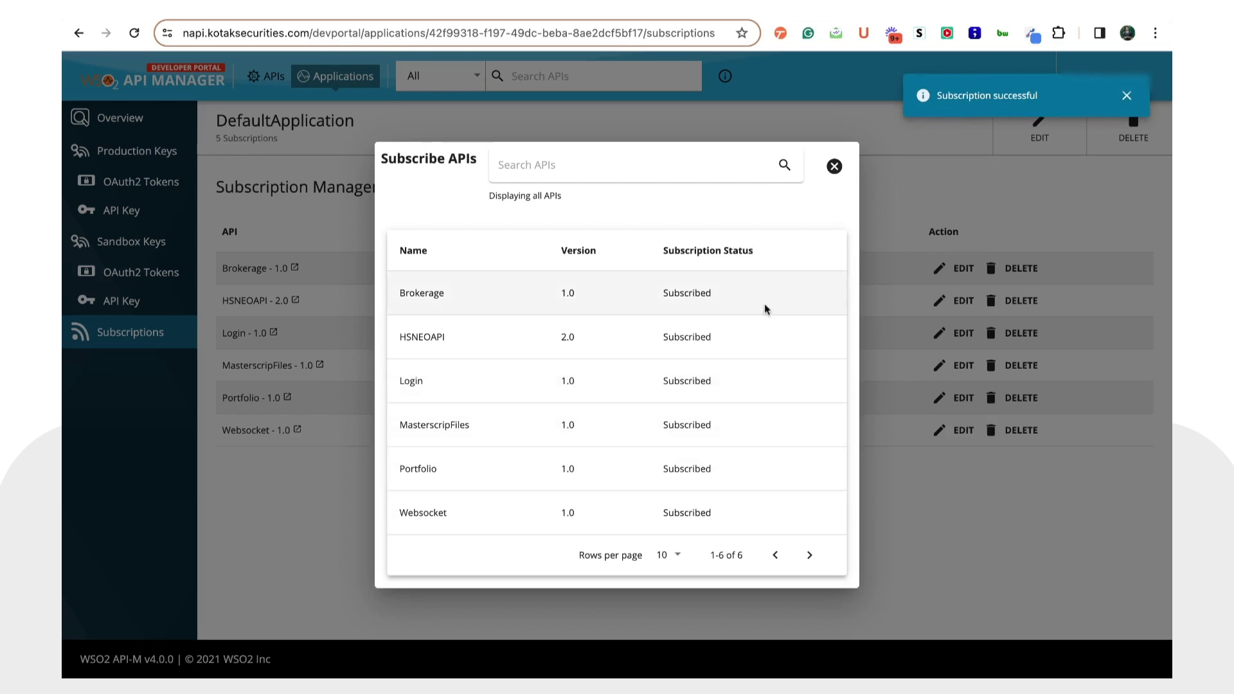
left_click(835, 167)
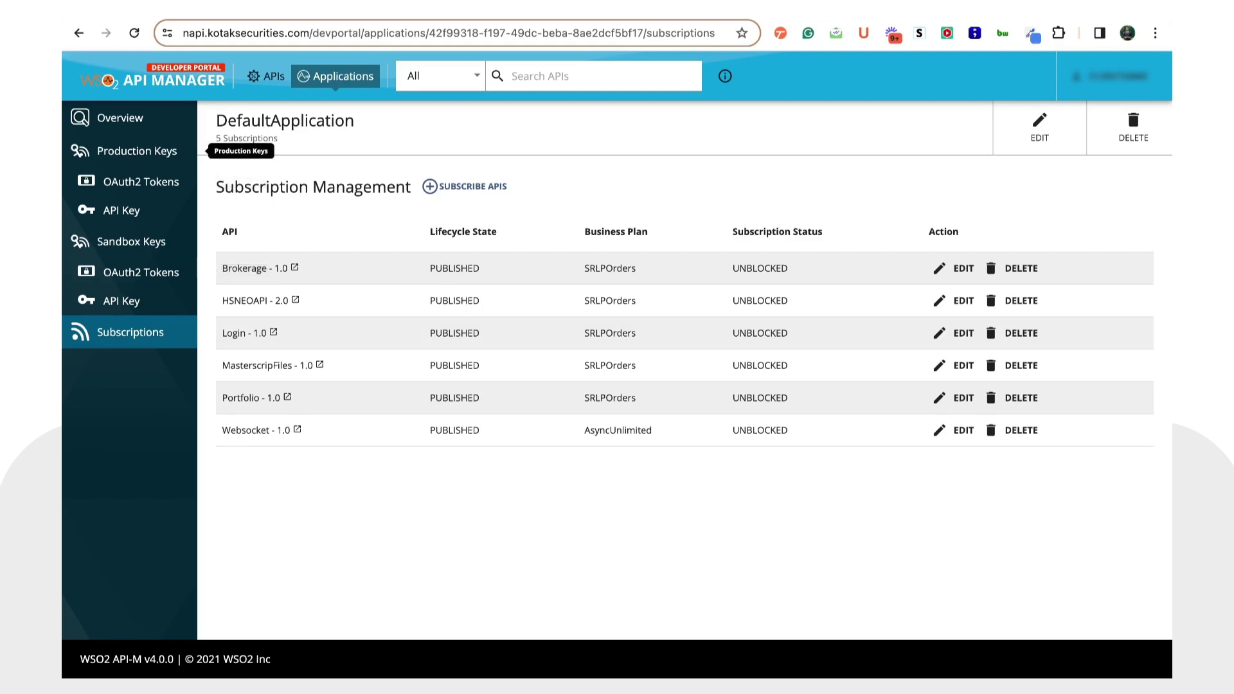
left_click(167, 151)
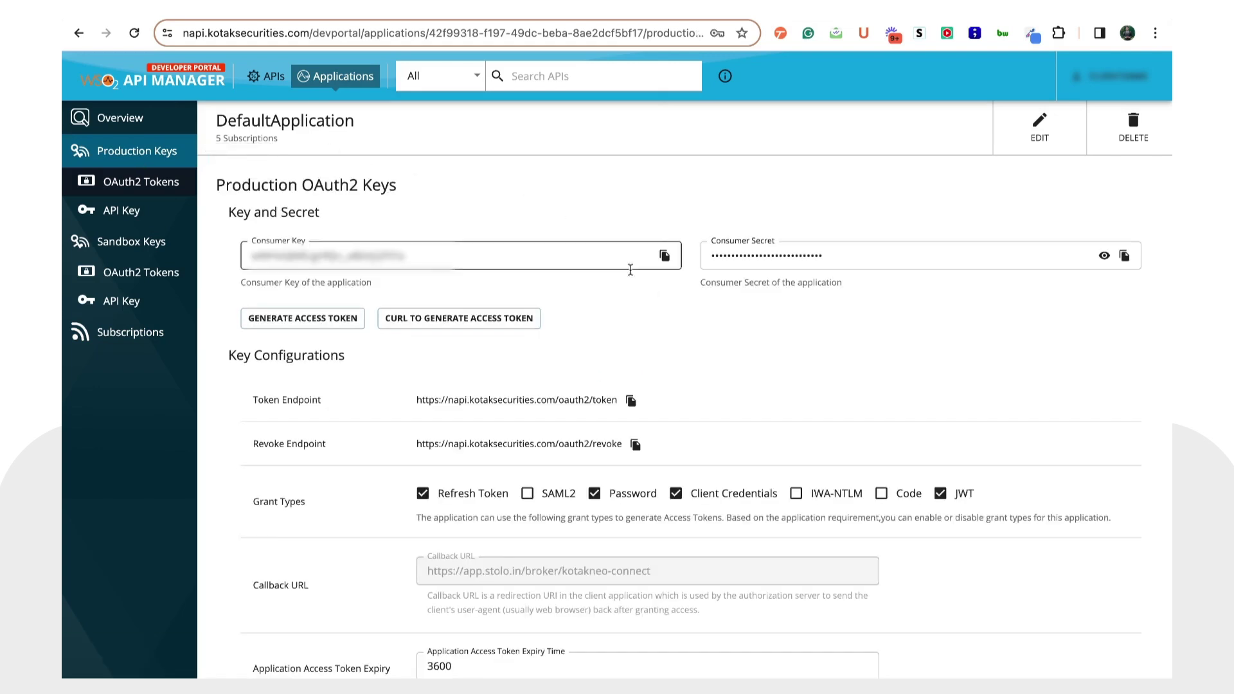
Enable the SAML2, IWA-NTLM and Code grant types for the production keys
scroll(729, 343, "down", 2)
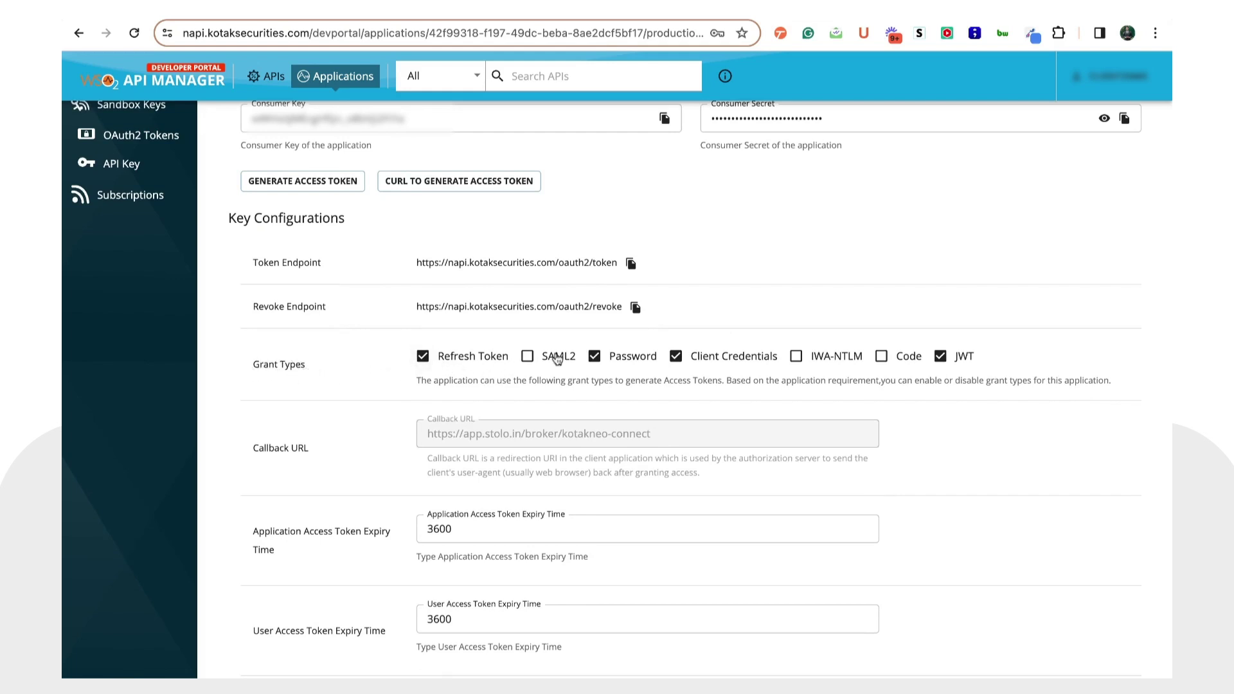
left_click(528, 357)
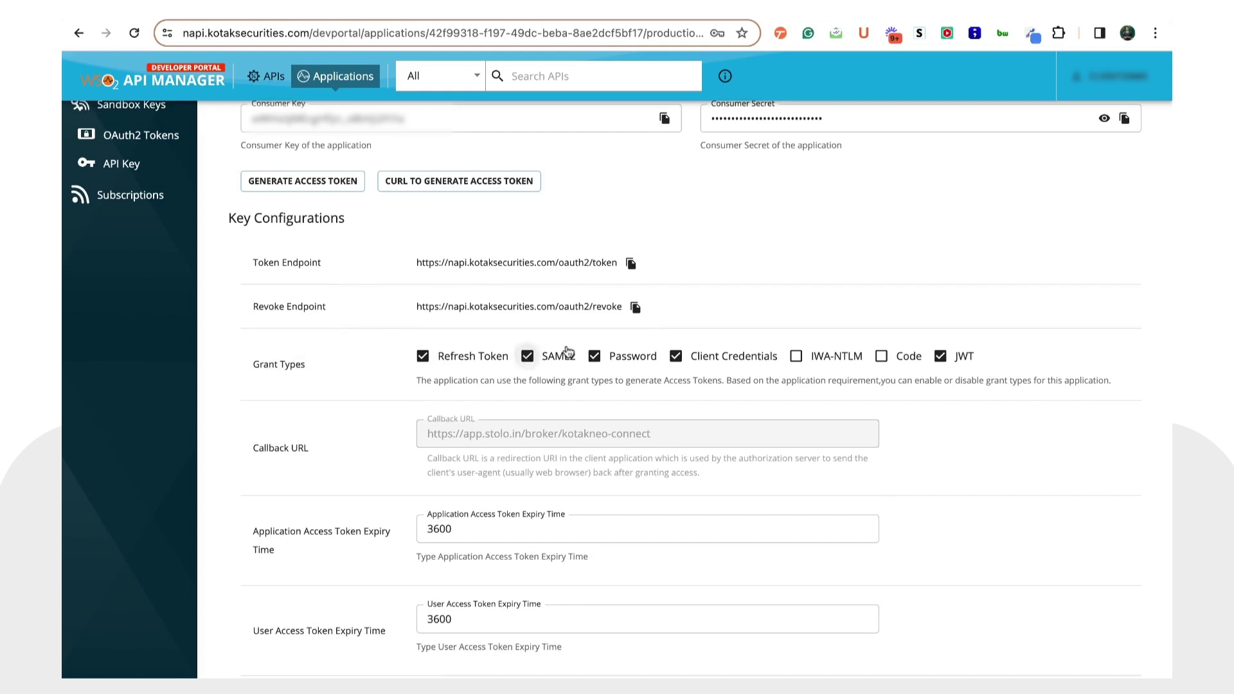
left_click(797, 357)
left_click(882, 358)
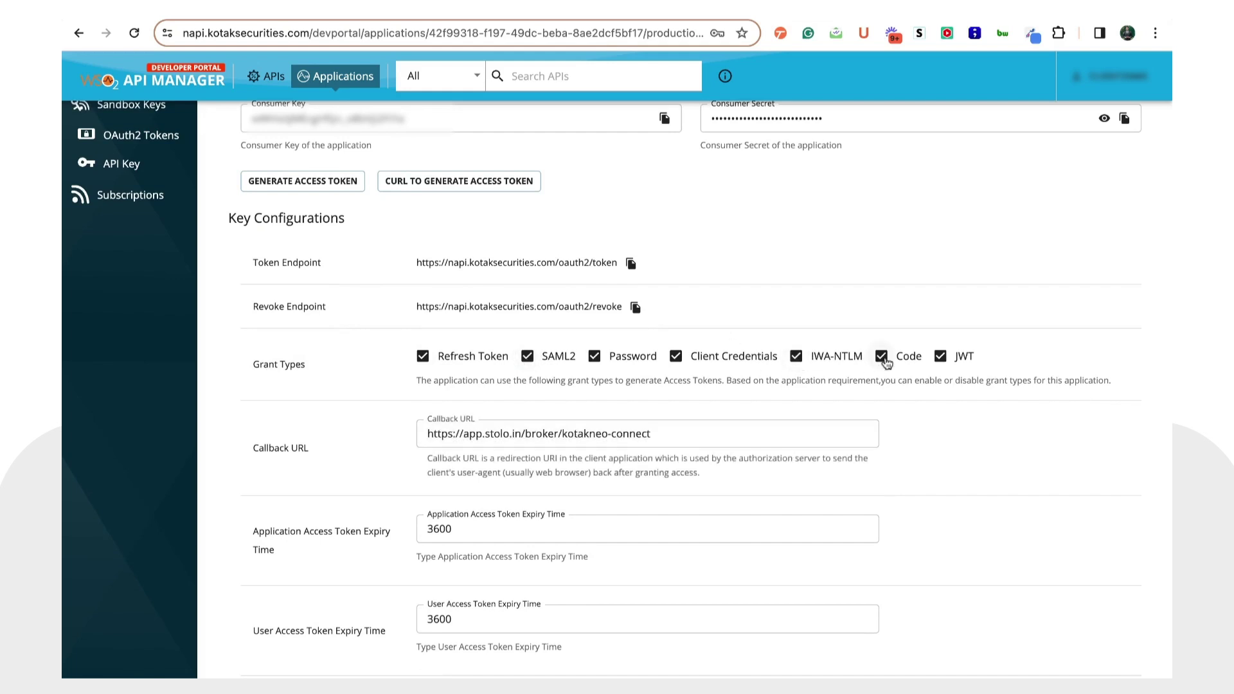
Clear the existing callback URL from the production keys settings
scroll(886, 363, "down", 1)
left_click(660, 396)
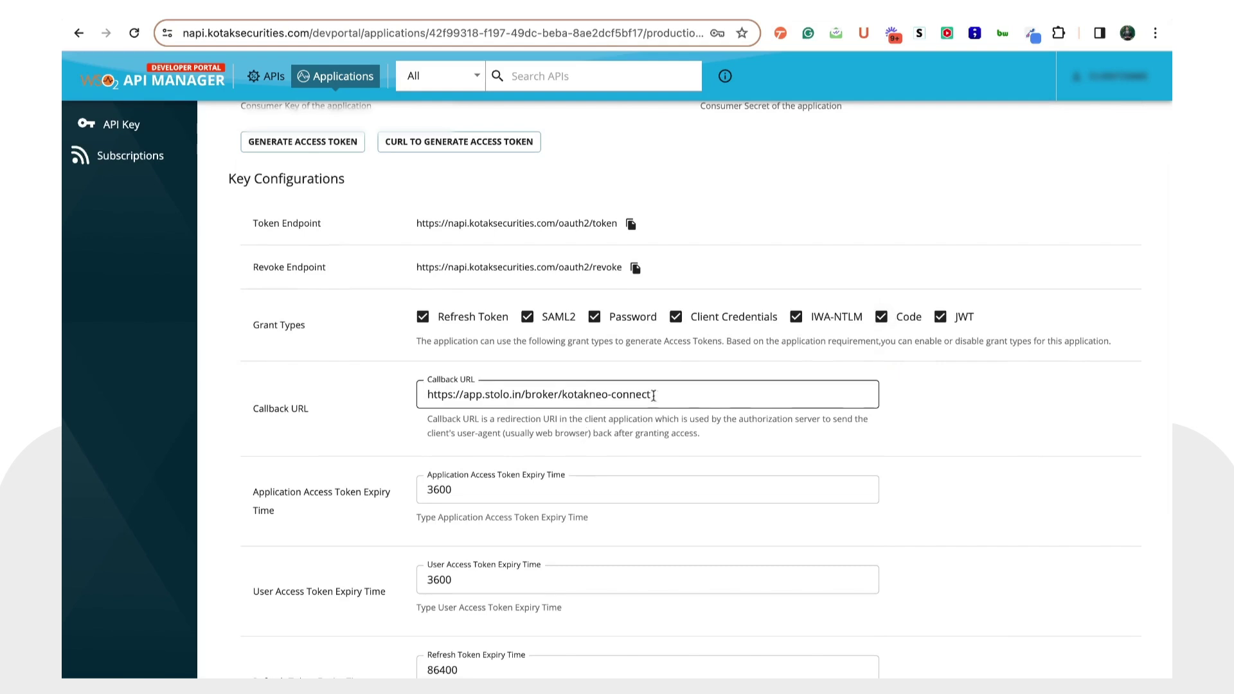
left_click_drag(660, 397, 417, 389)
key("BackSpace")
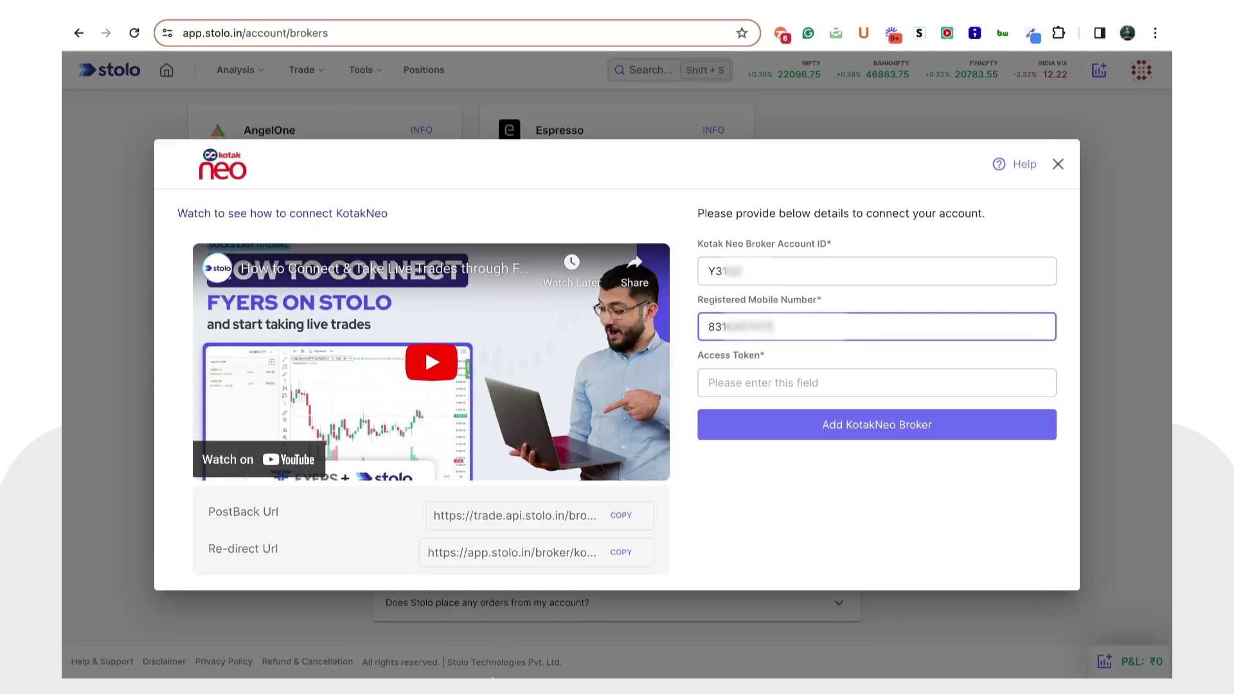
Copy the Re-direct Url shown in Stolo's Kotak Neo connect dialog
double_click(209, 548)
left_click_drag(209, 548, 289, 549)
left_click(287, 549)
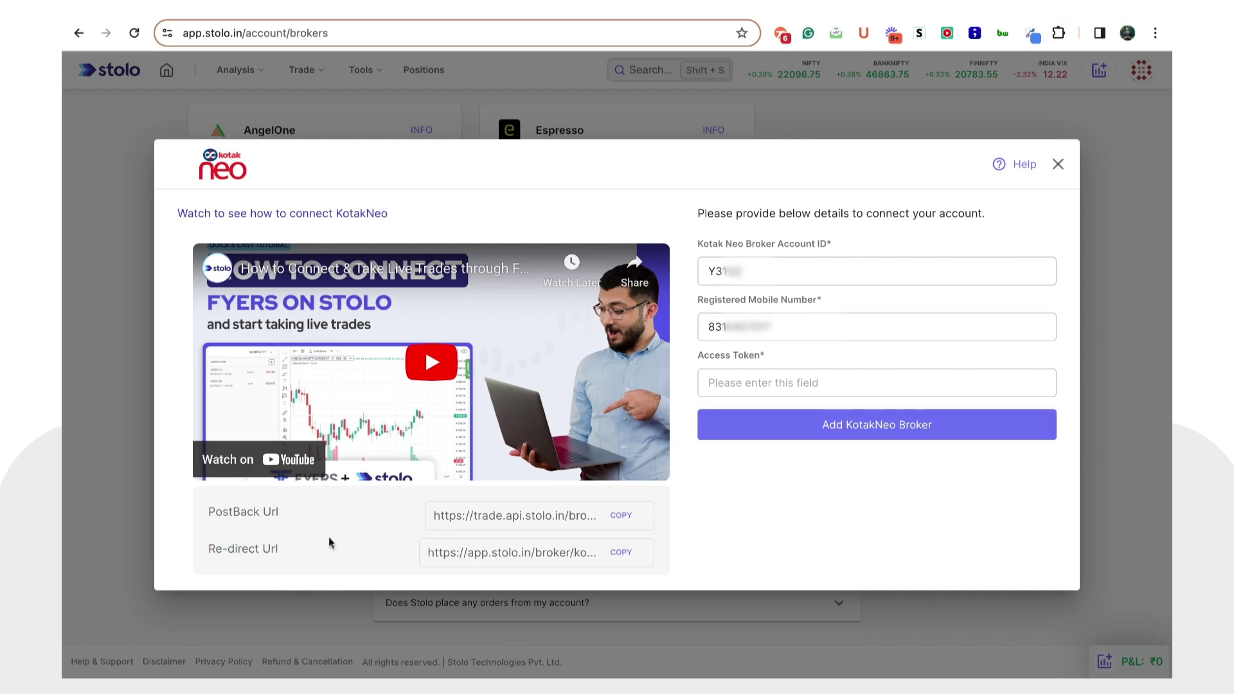
left_click(628, 553)
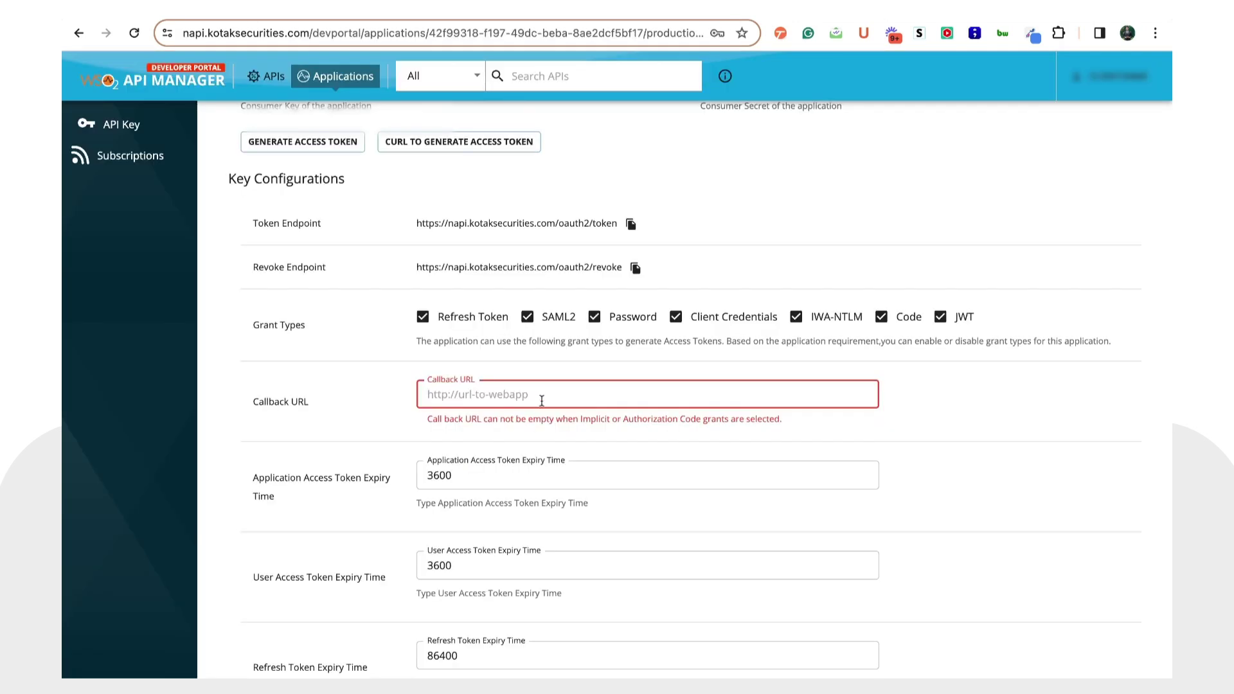
key("ctrl+v")
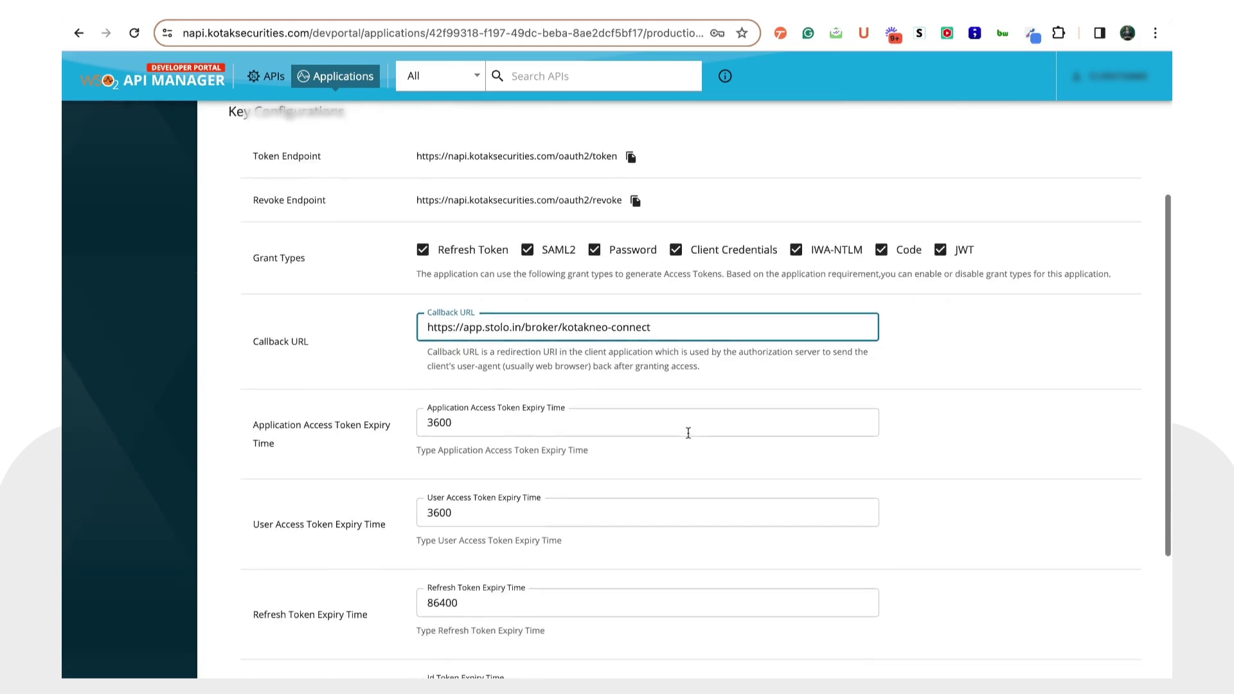
scroll(691, 394, "down", 3)
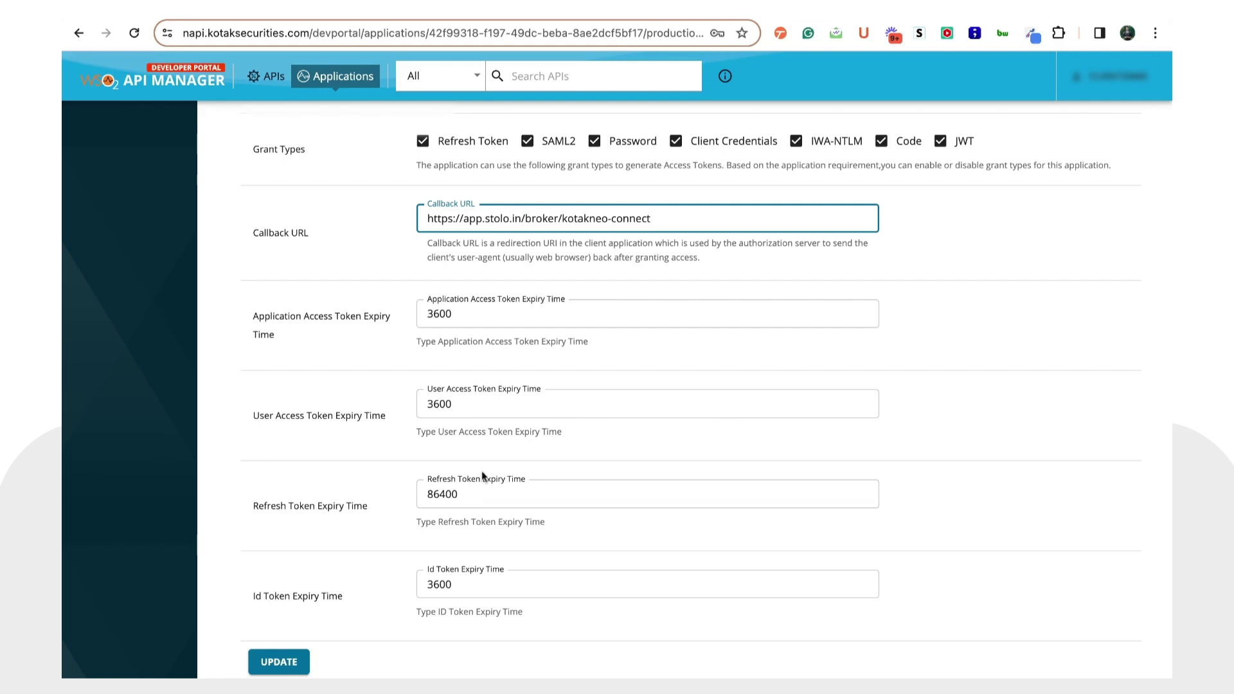
left_click(492, 318)
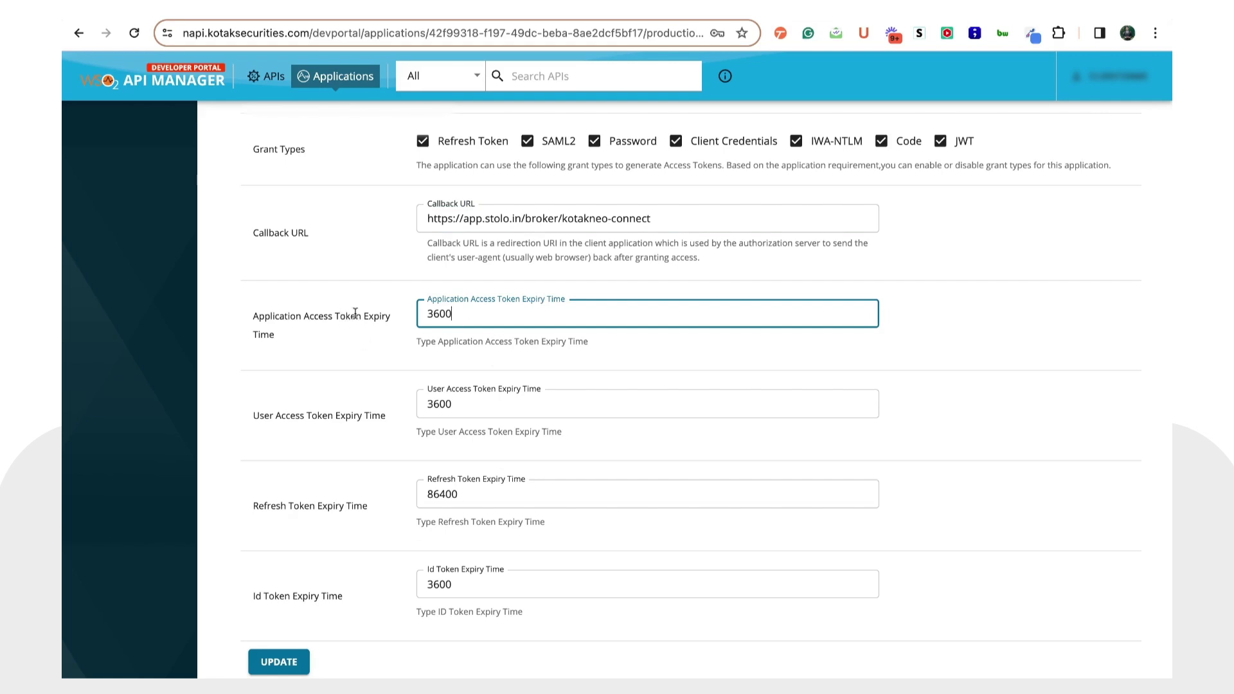
type("000000000000")
left_click(476, 402)
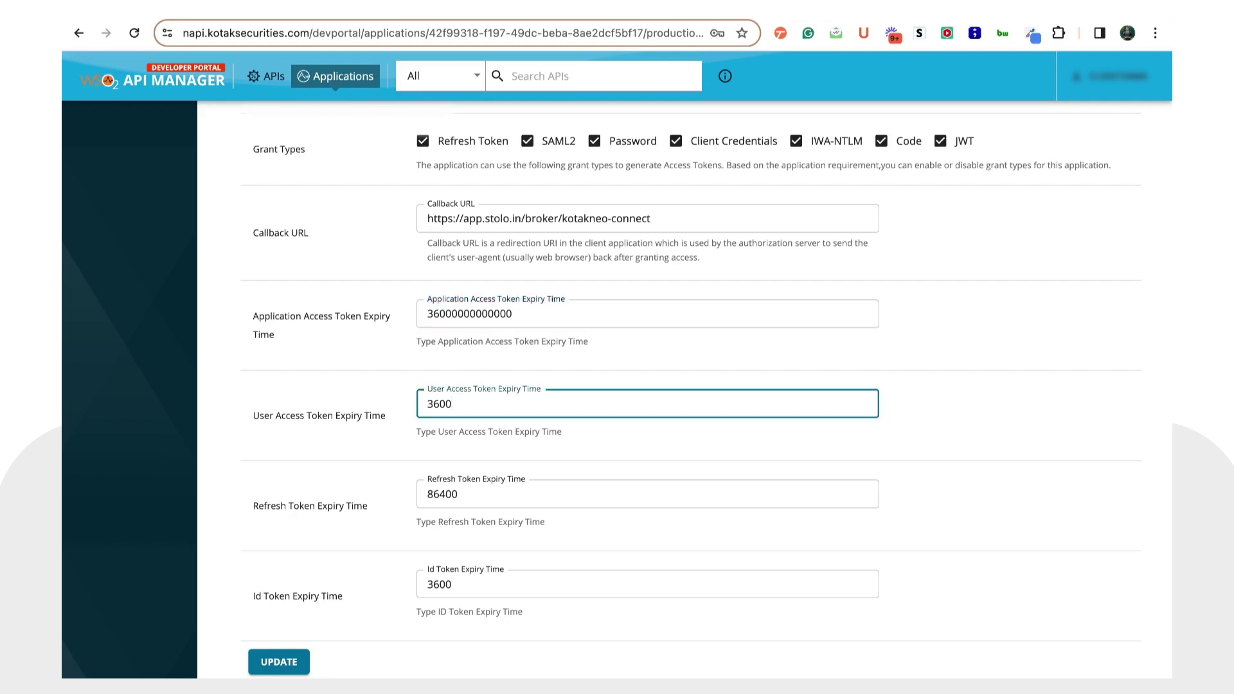
type("000000000")
left_click(505, 492)
type("00000000")
left_click(504, 591)
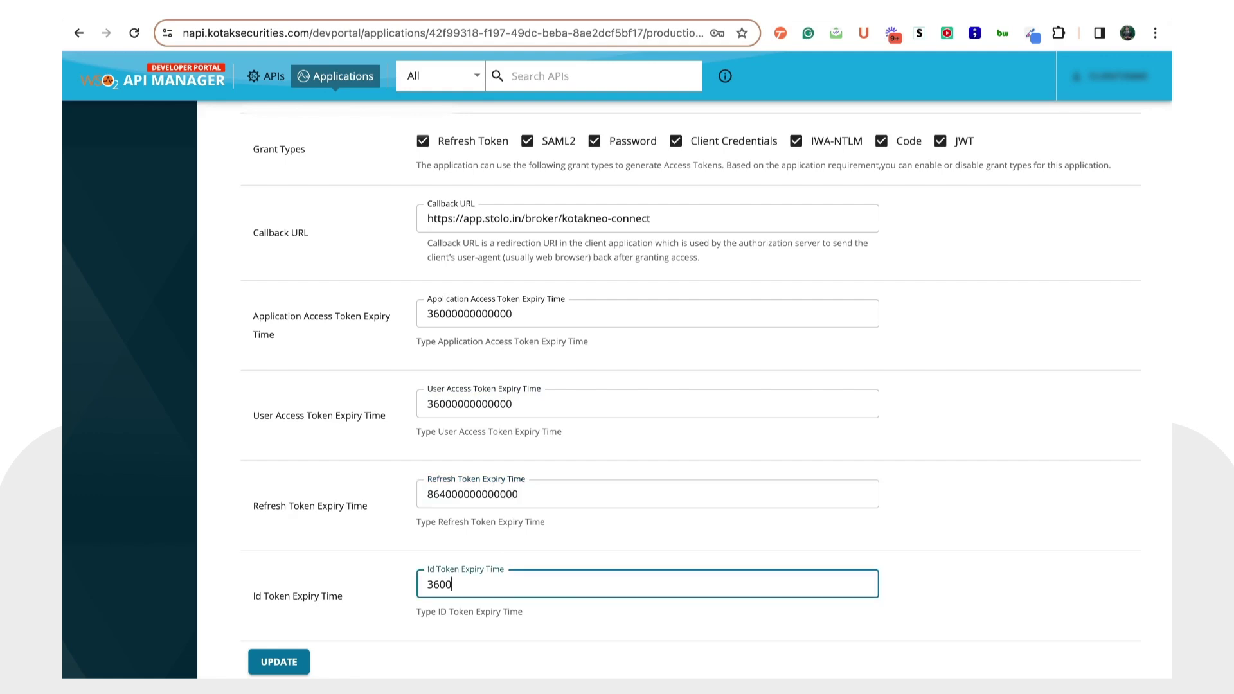
type("0000000000")
Save the production keys with UPDATE to store the new expiry times
scroll(720, 407, "down", 1)
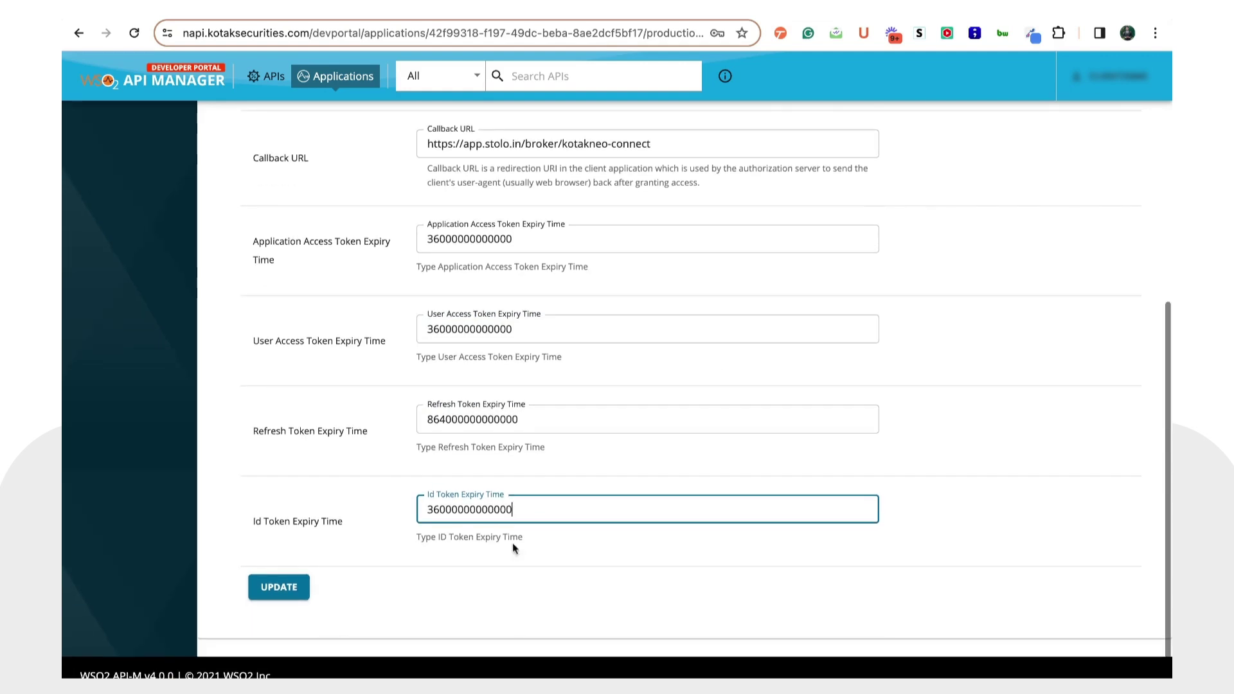
left_click(457, 566)
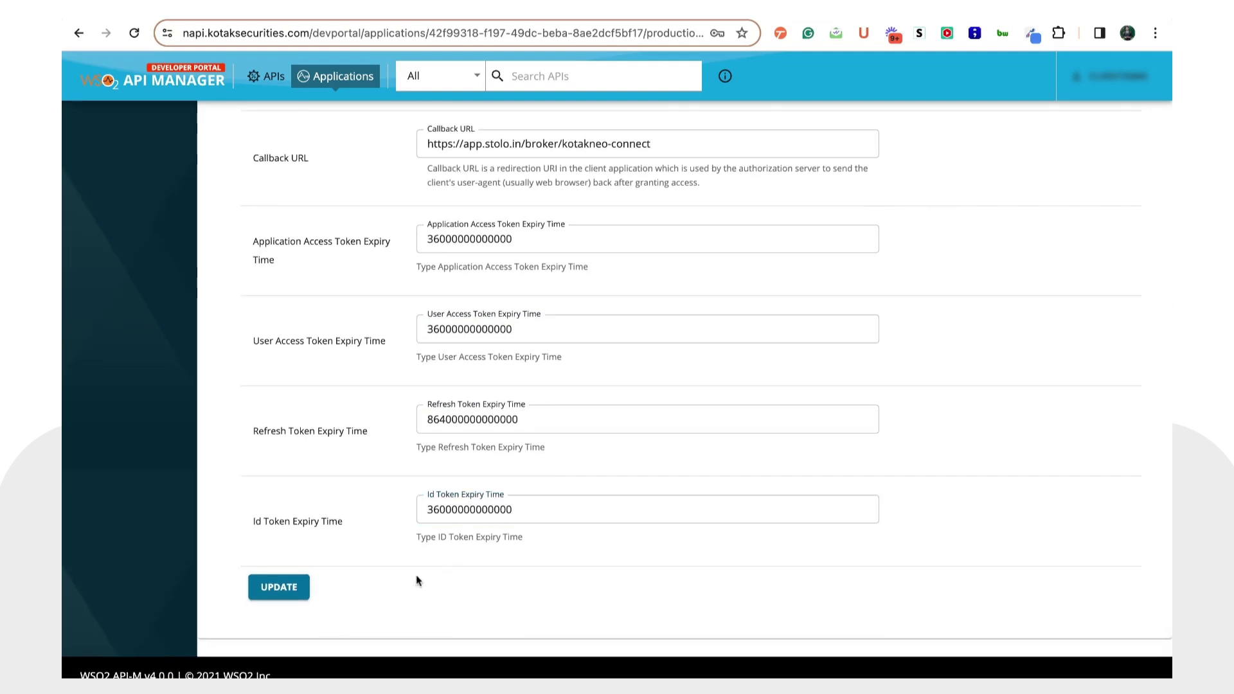
left_click(291, 594)
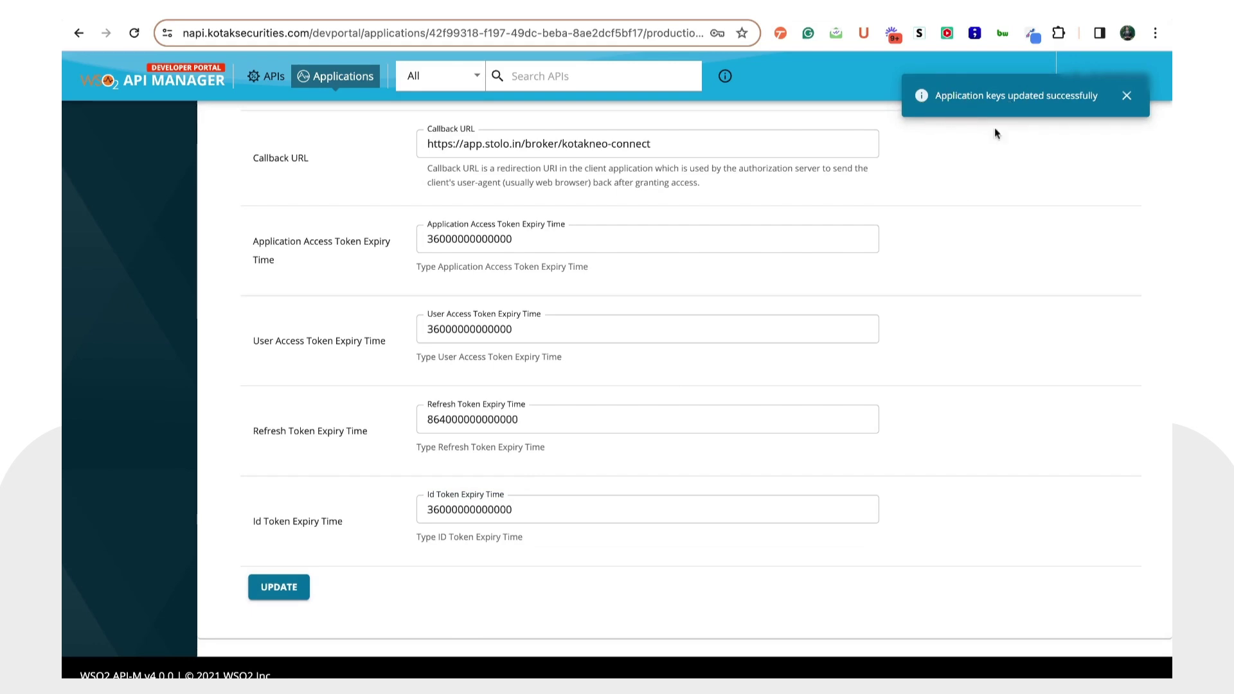
scroll(916, 224, "up", 5)
scroll(916, 225, "up", 2)
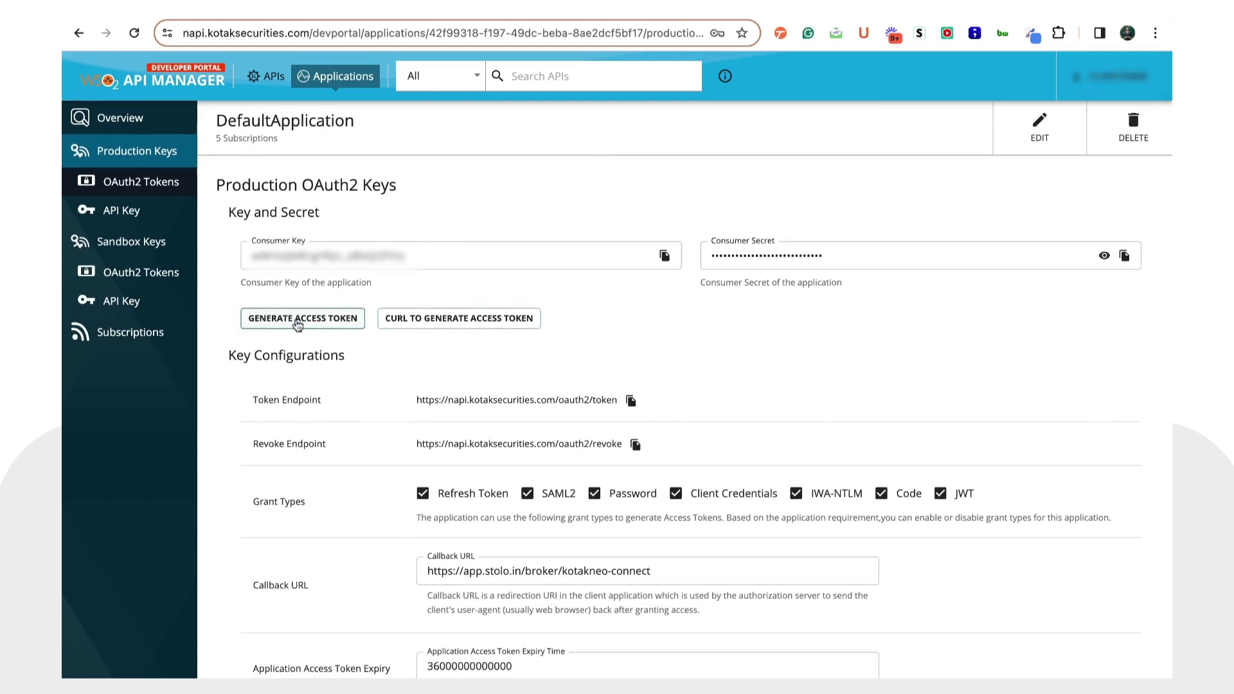
left_click(303, 318)
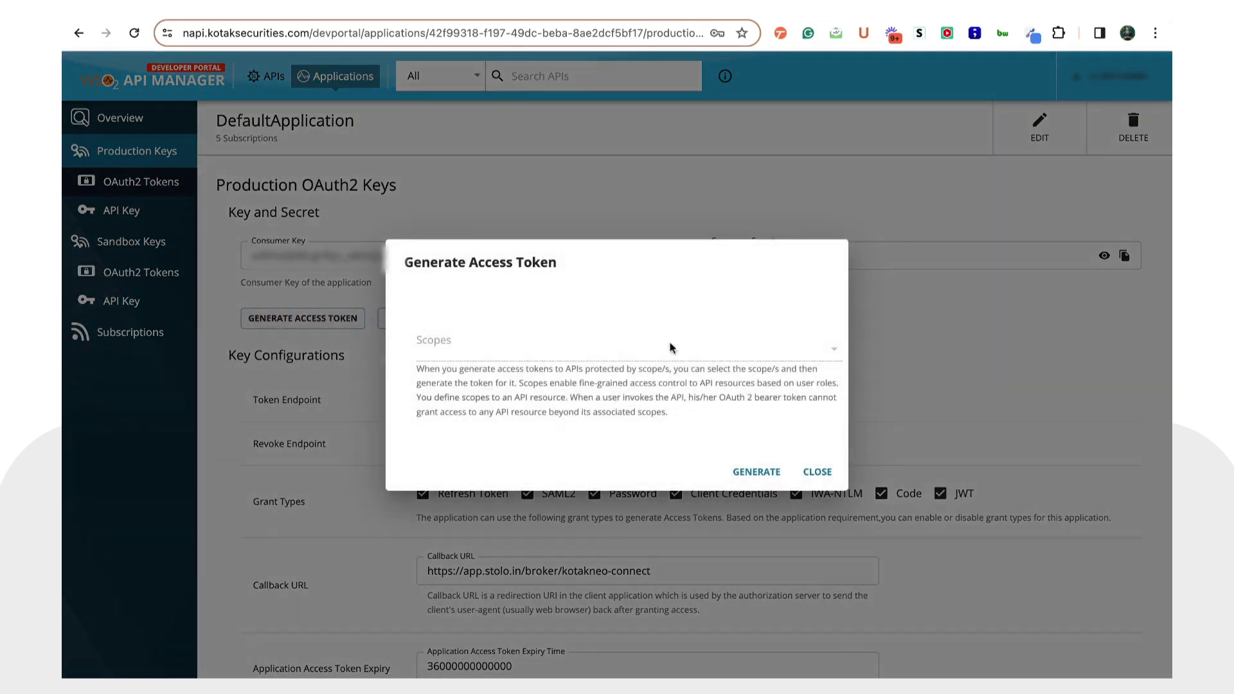
left_click(756, 474)
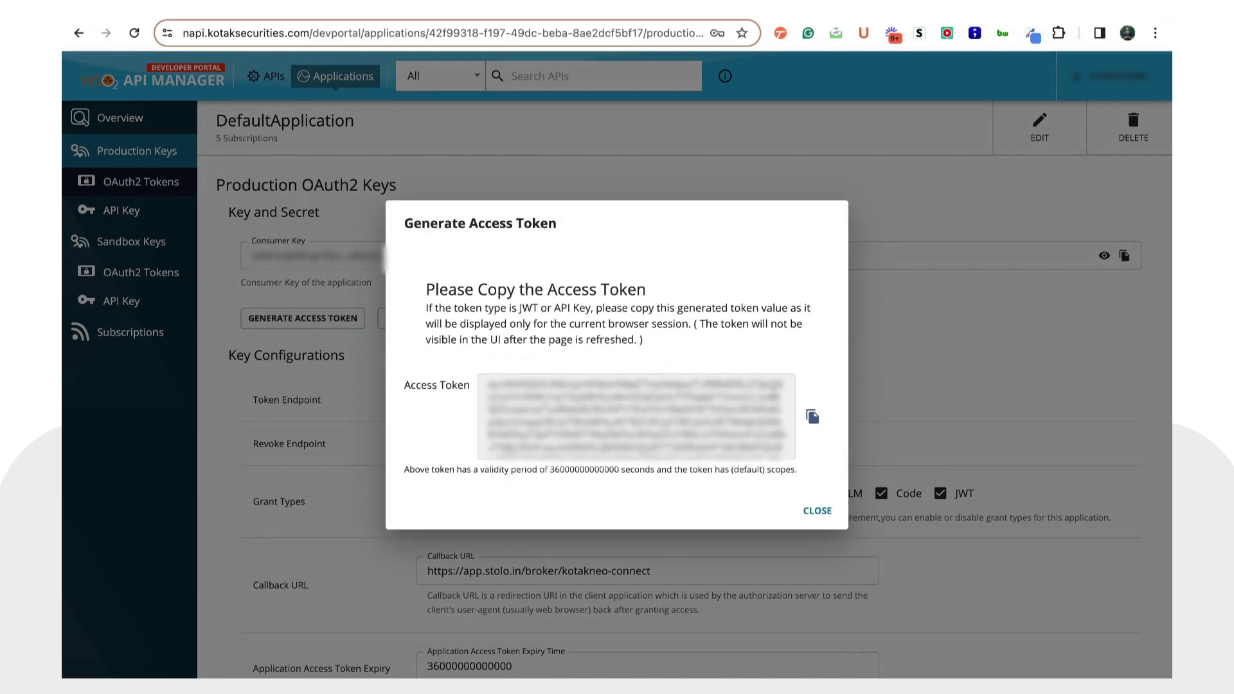
left_click(813, 420)
key("ctrl+Tab")
left_click(759, 384)
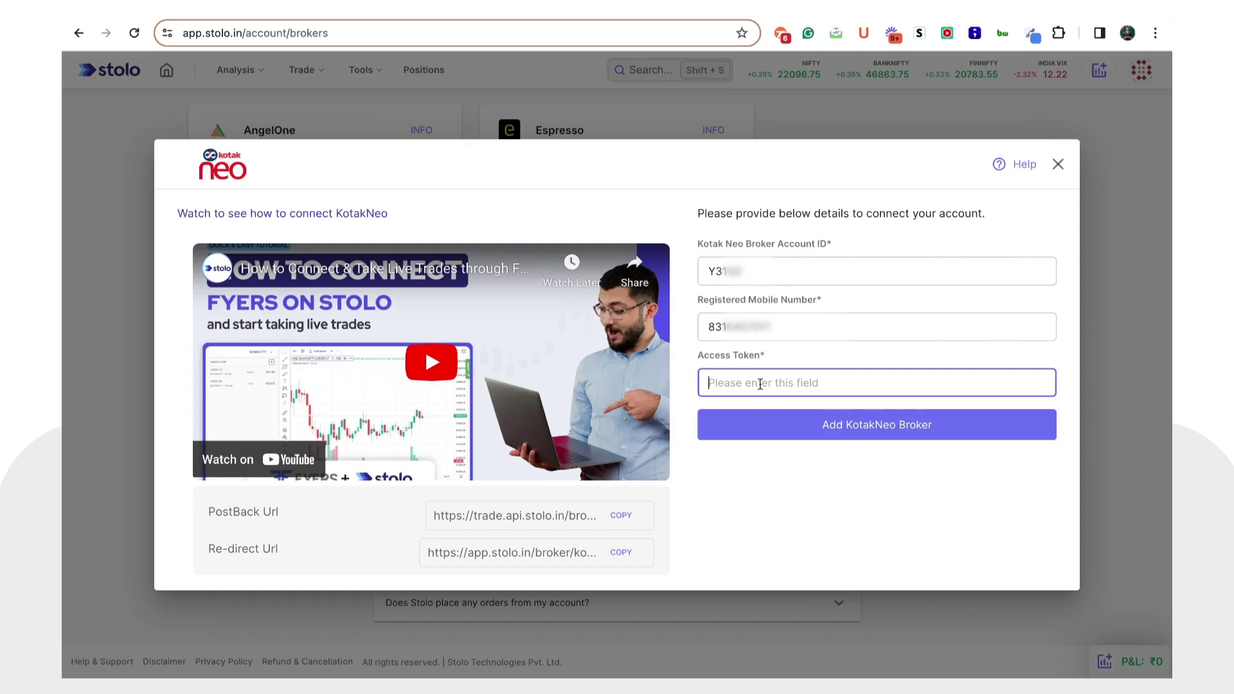
Paste the token into Stolo's Access Token field, add the KotakNeo broker, and return home
key("ctrl+v")
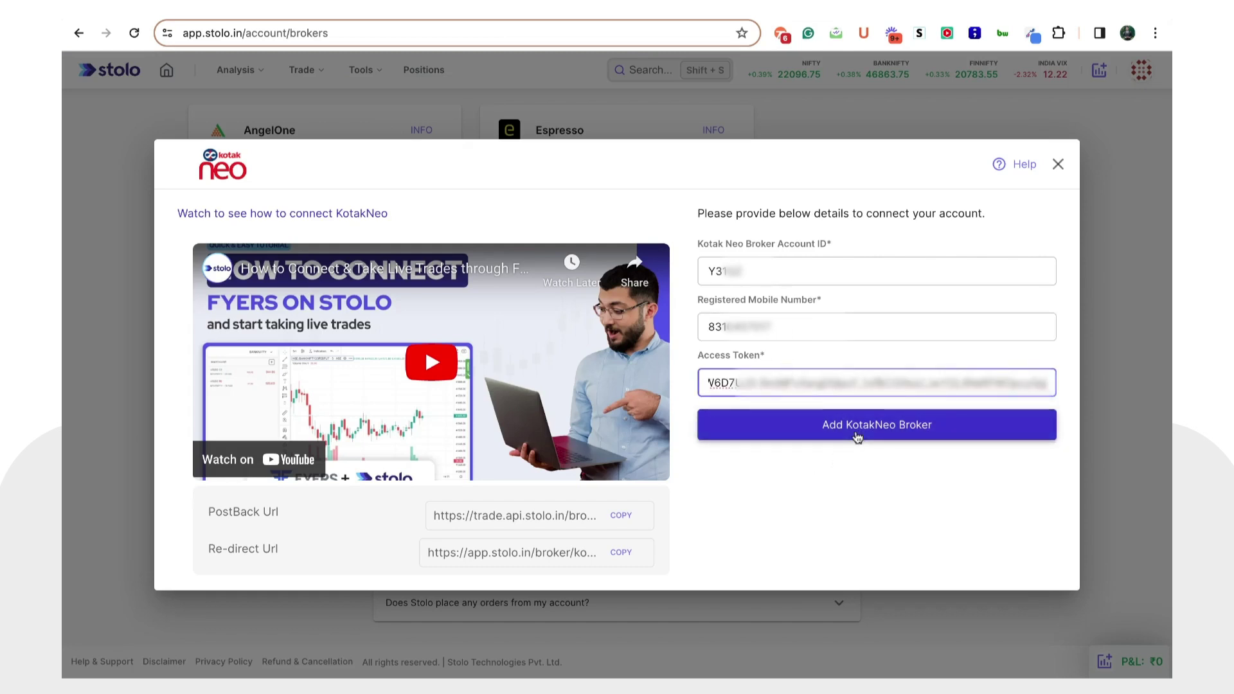
left_click(858, 437)
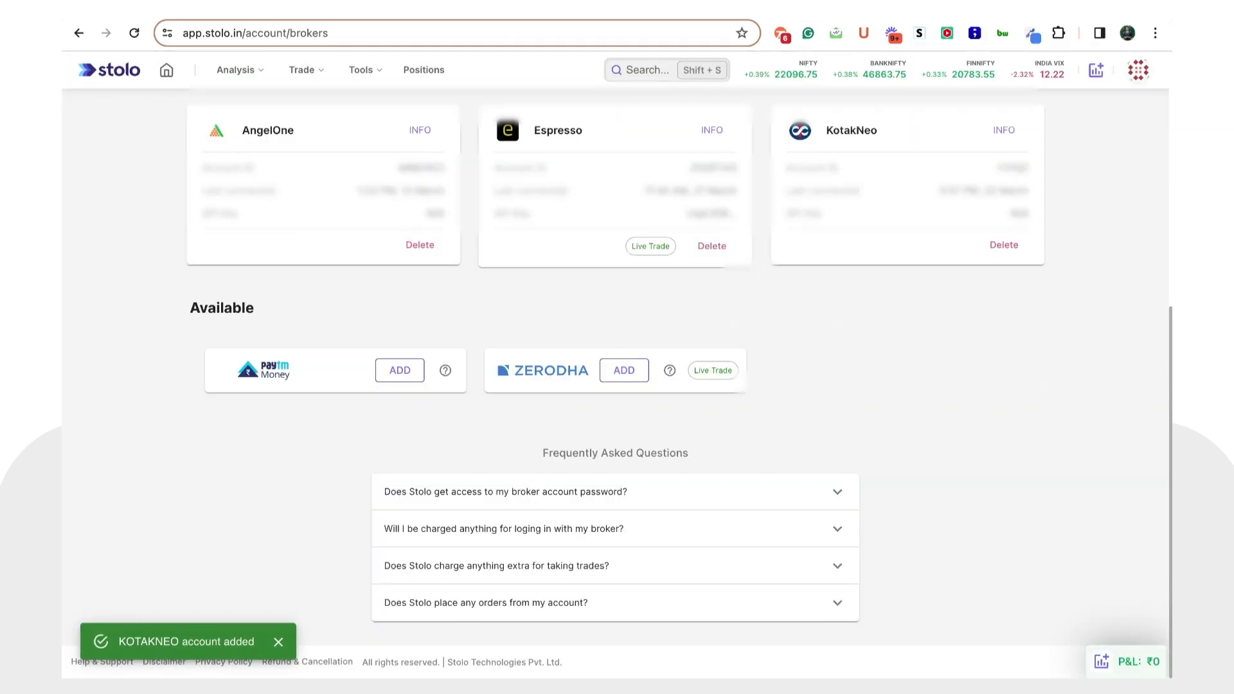
scroll(850, 305, "up", 3)
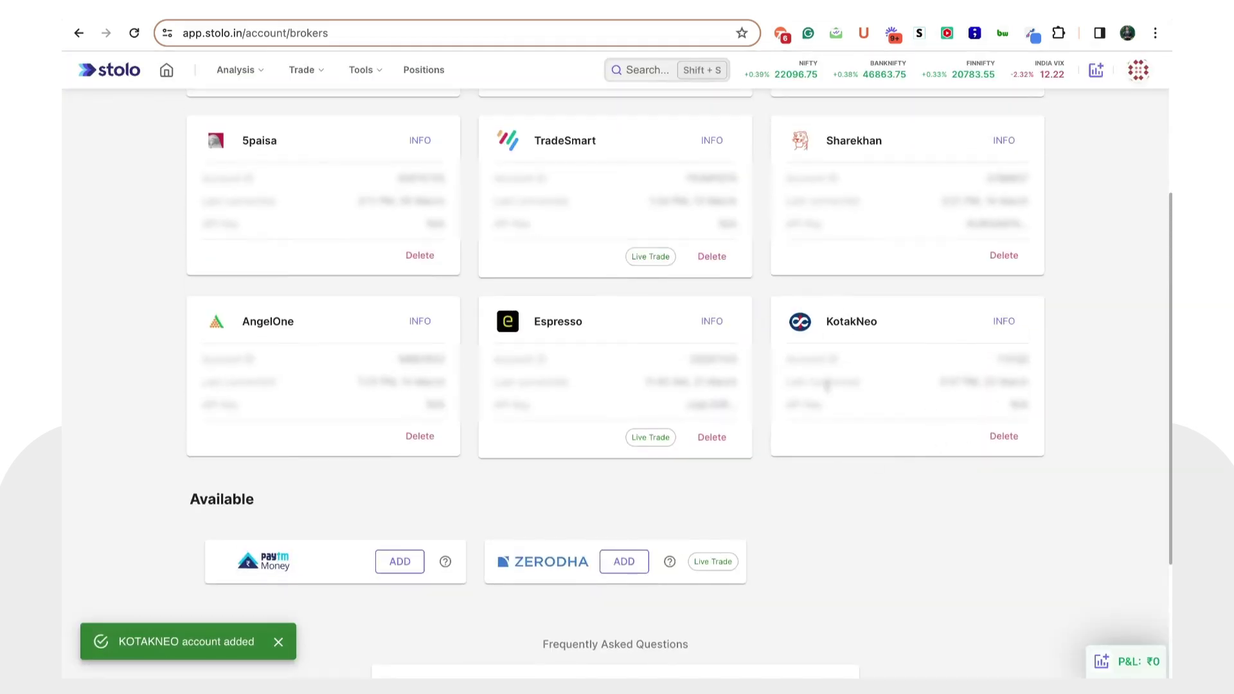
scroll(887, 390, "down", 1)
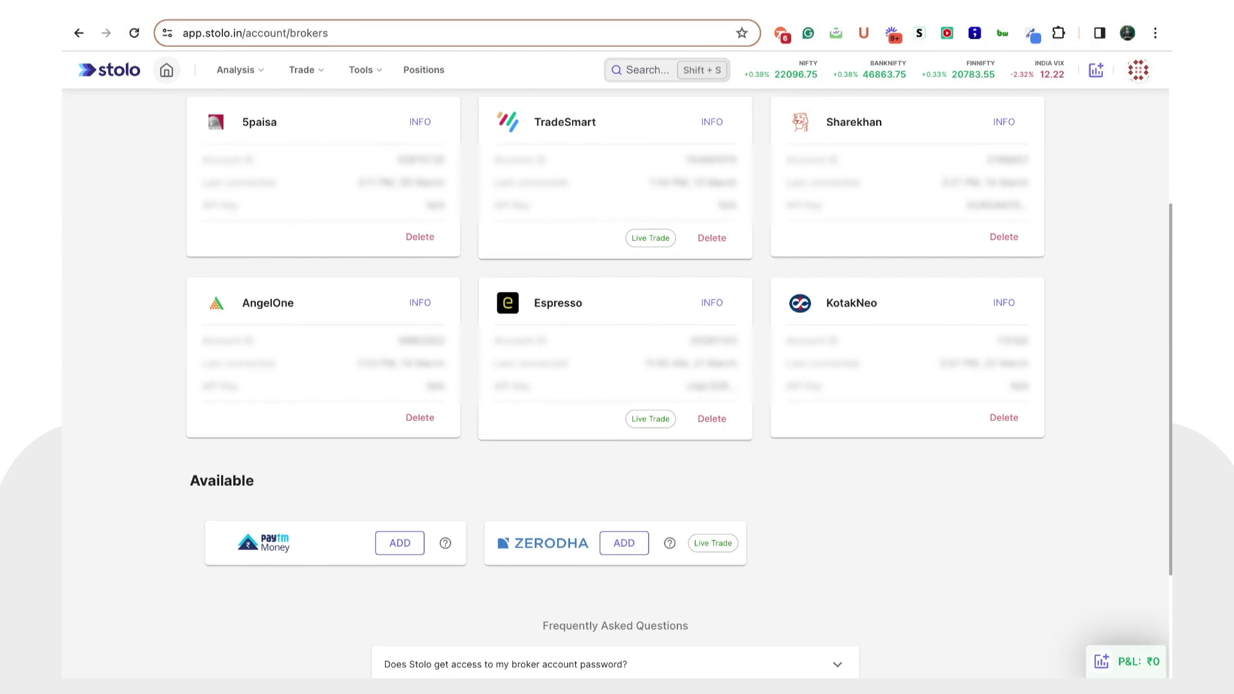
left_click(167, 70)
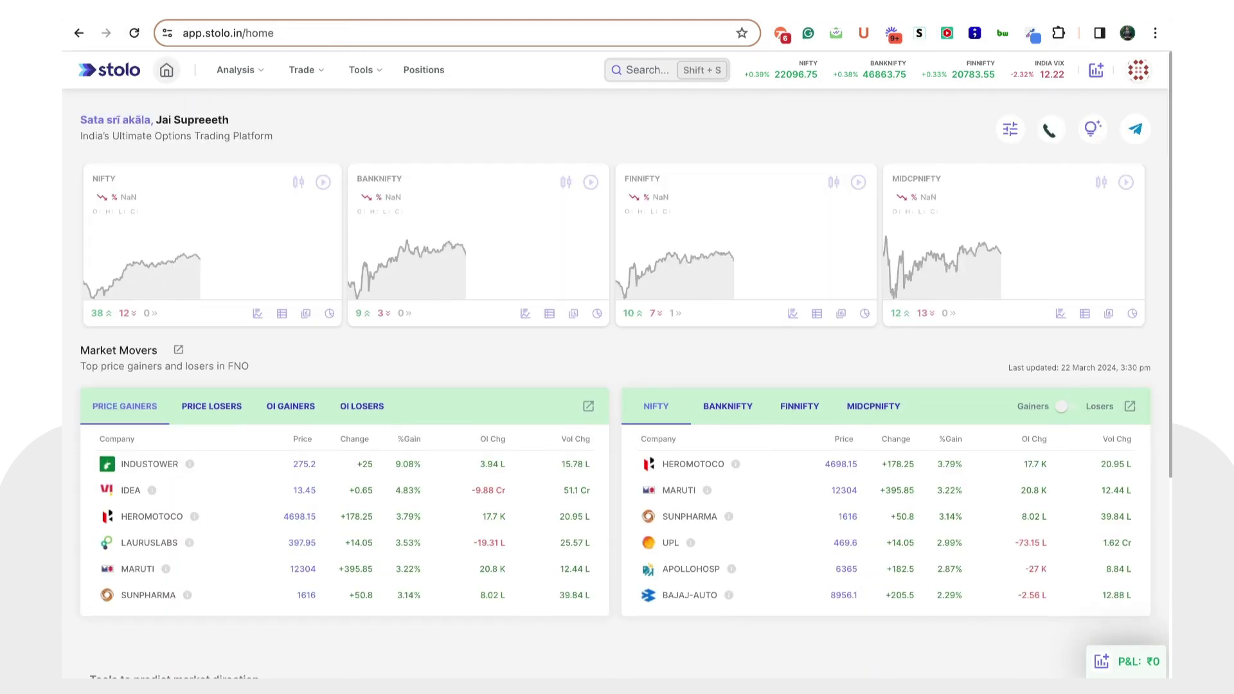
Choose neo from Stolo's broker list to start the KotakNeo connection
left_click(236, 69)
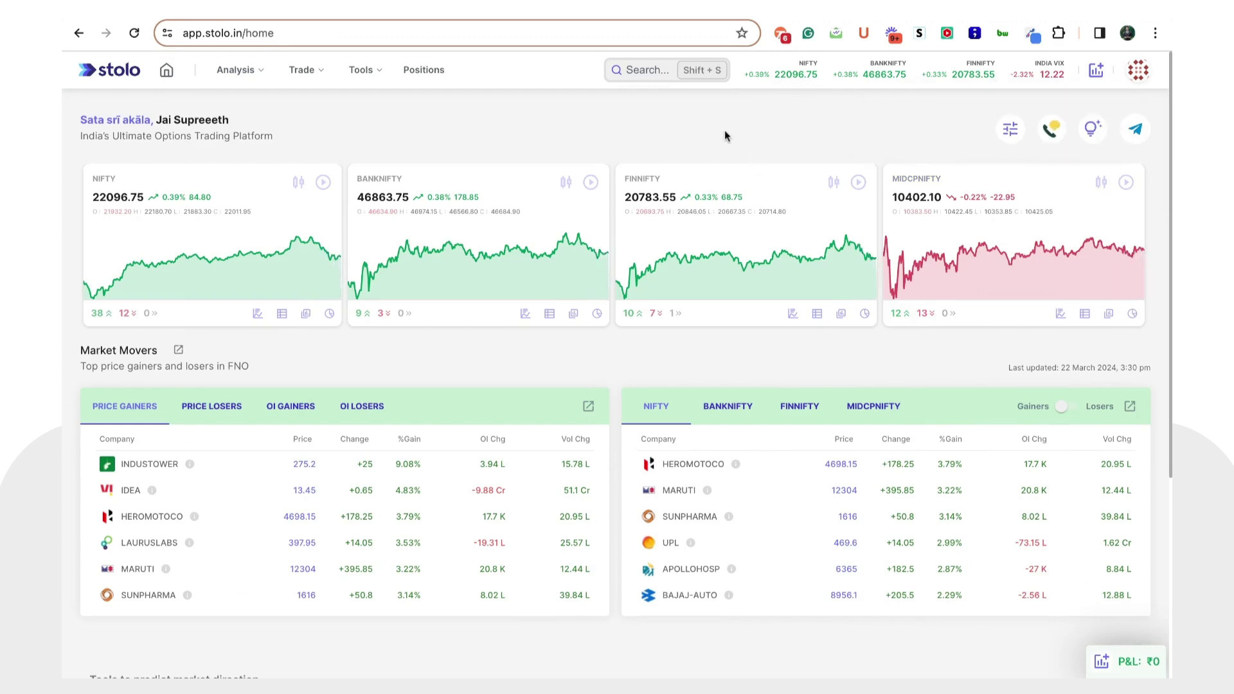
left_click(1098, 72)
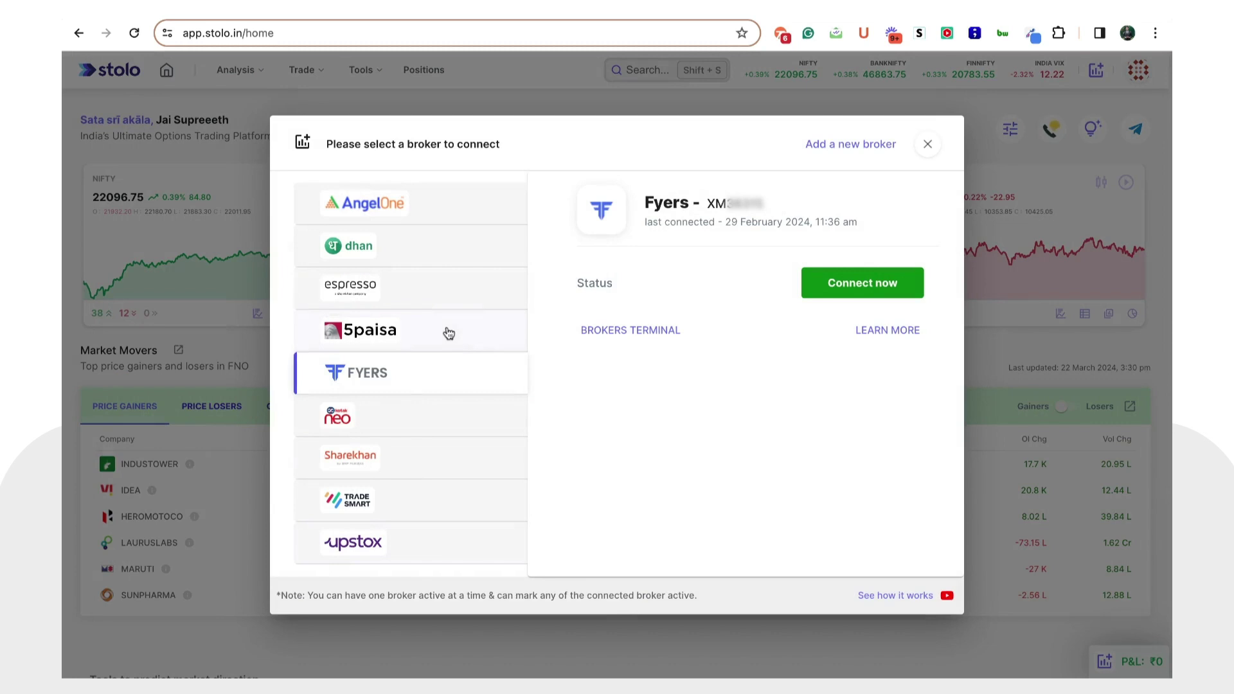
left_click(405, 427)
left_click(842, 281)
Log in to KotakNeo with the account password and the 4-digit OTP
left_click(525, 390)
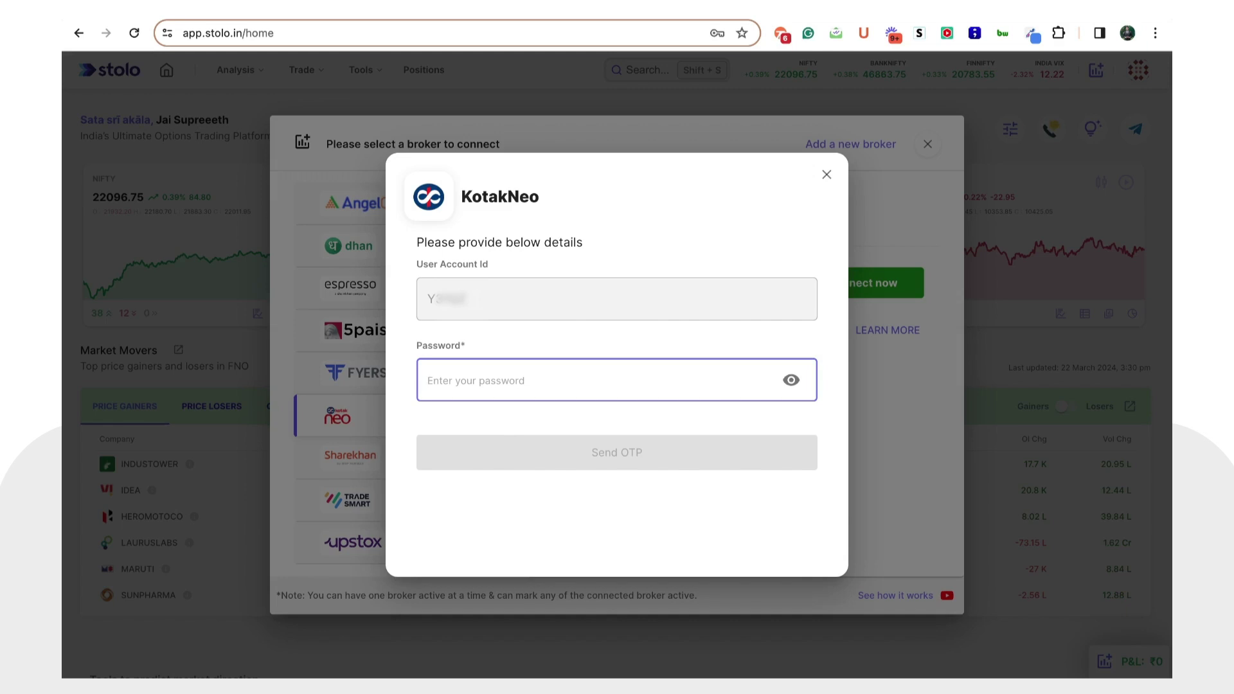
type("***")
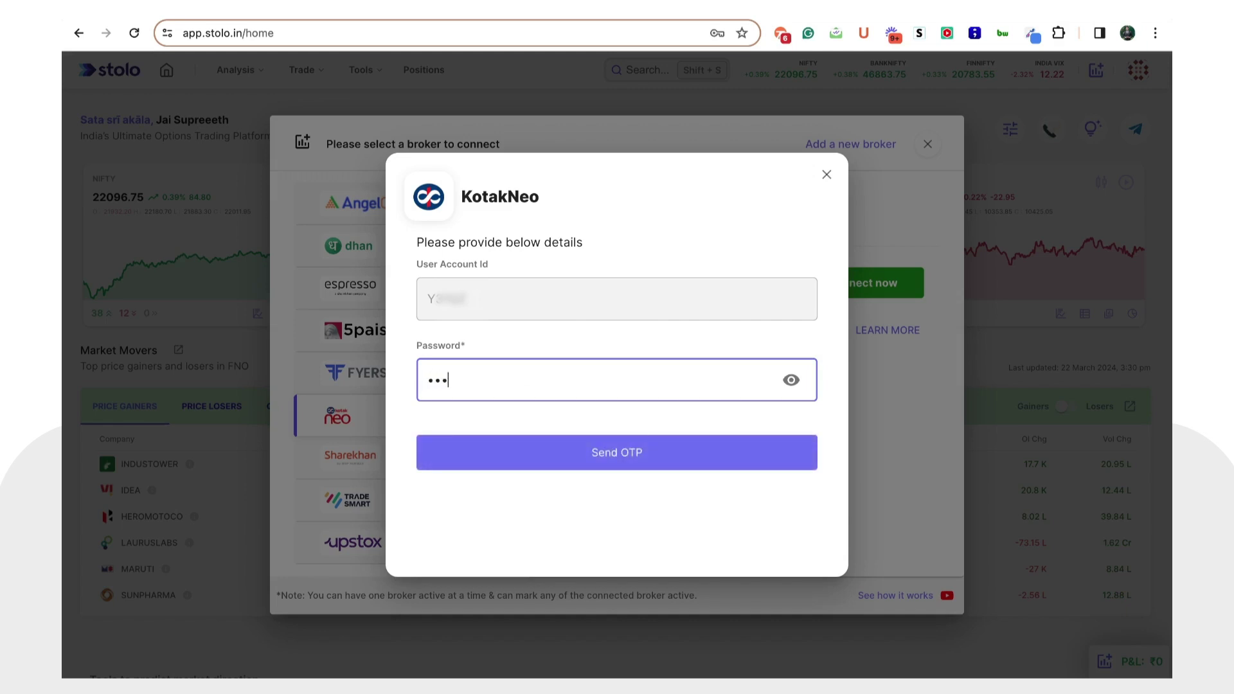
type("*********")
left_click(630, 467)
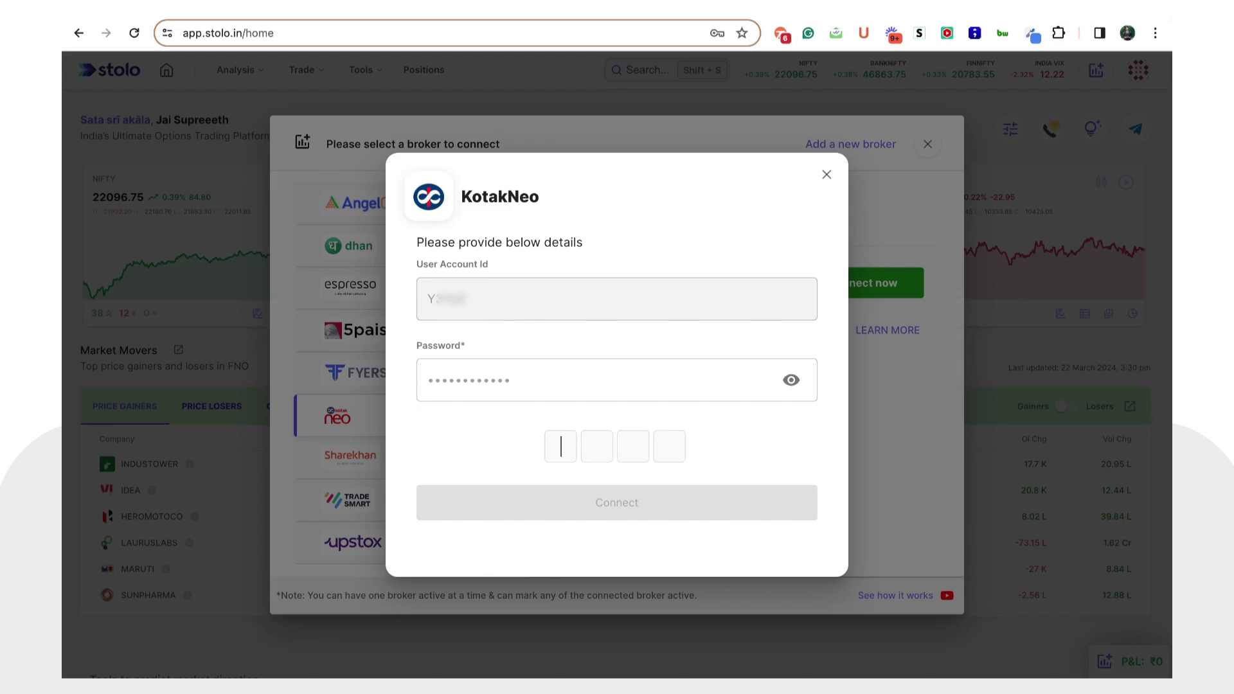
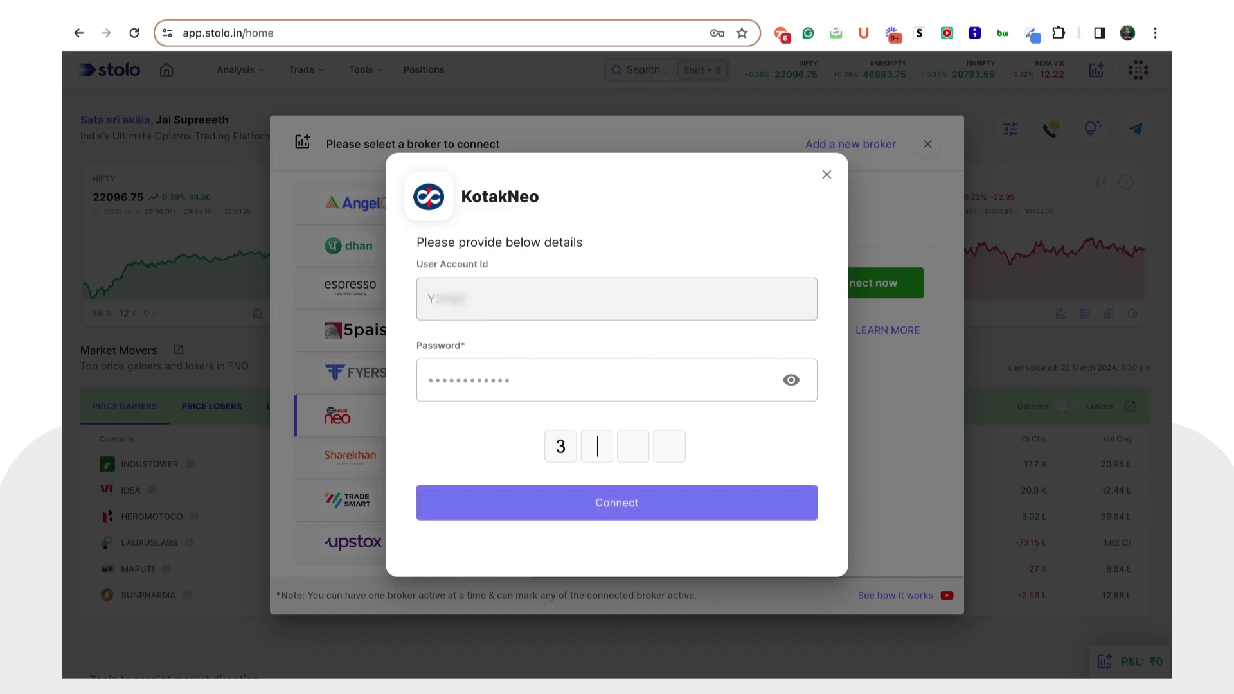
left_click(633, 514)
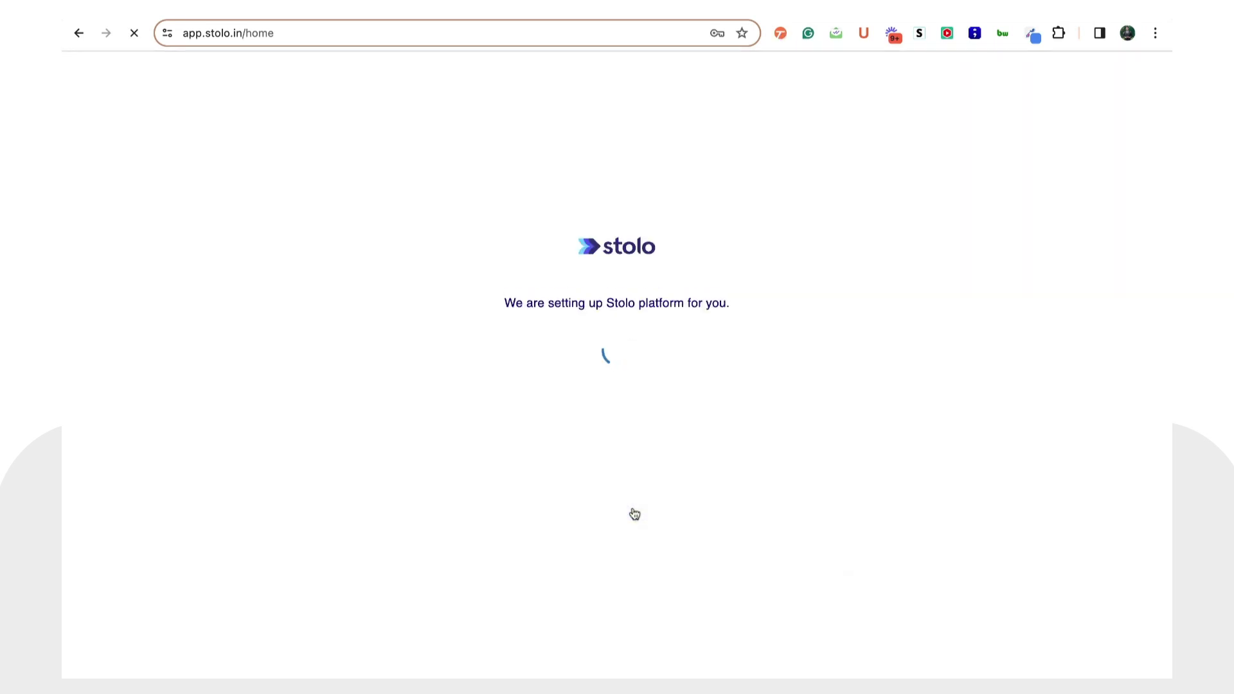